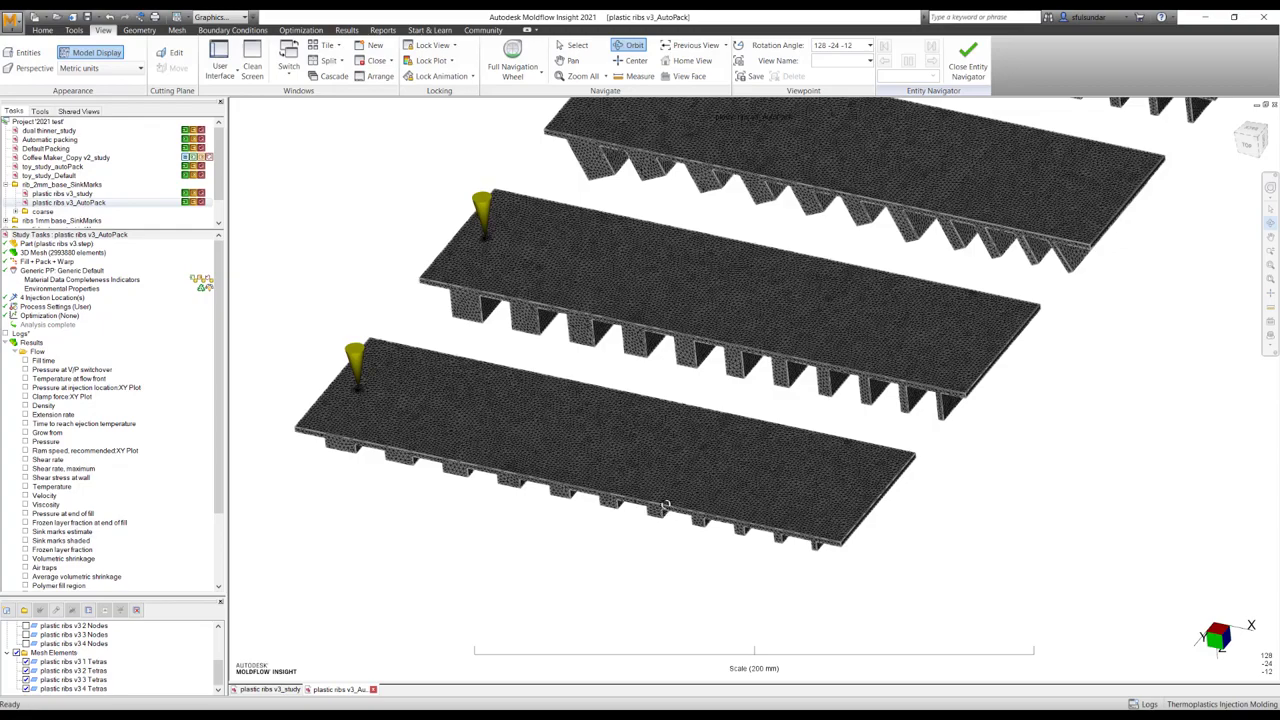
Step: Examine the four ribbed plates of plastic ribs v3_AutoPack from above and from the rib side
{"action": "left_click_drag", "start_coordinate": [667, 508], "coordinate": [640, 508]}
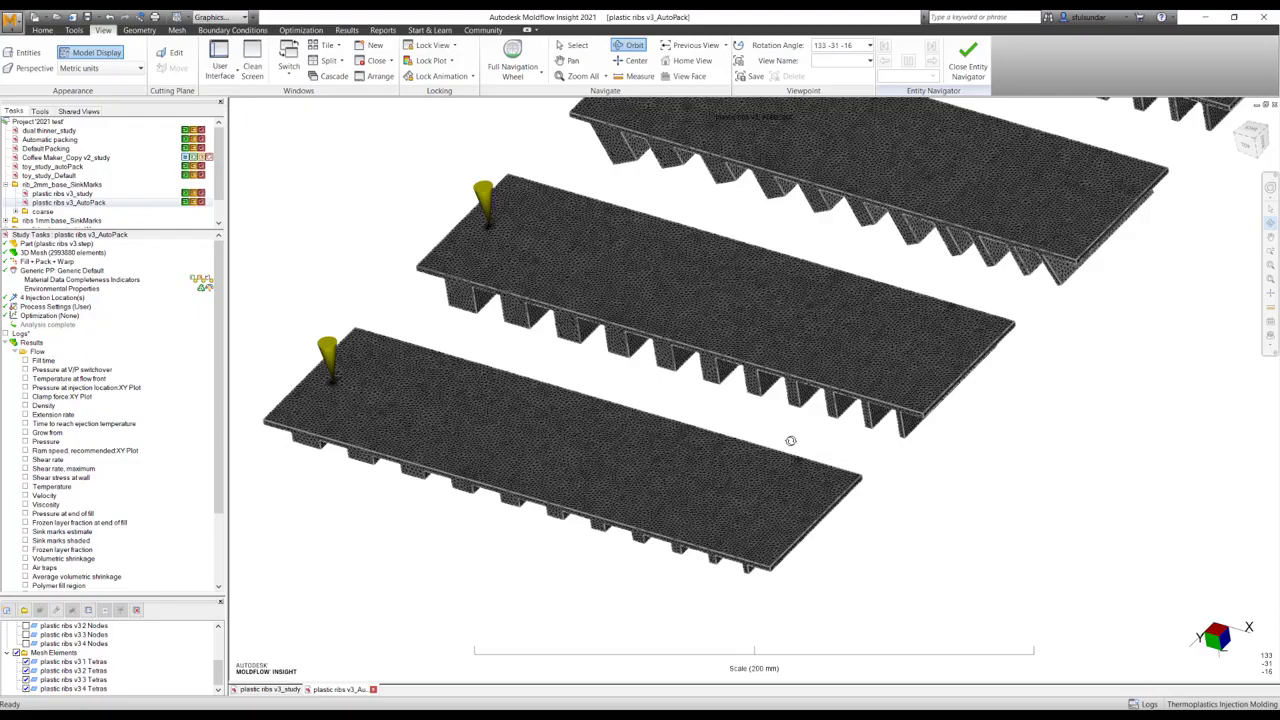
{"action": "middle_click_drag", "start_coordinate": [790, 441], "coordinate": [773, 503]}
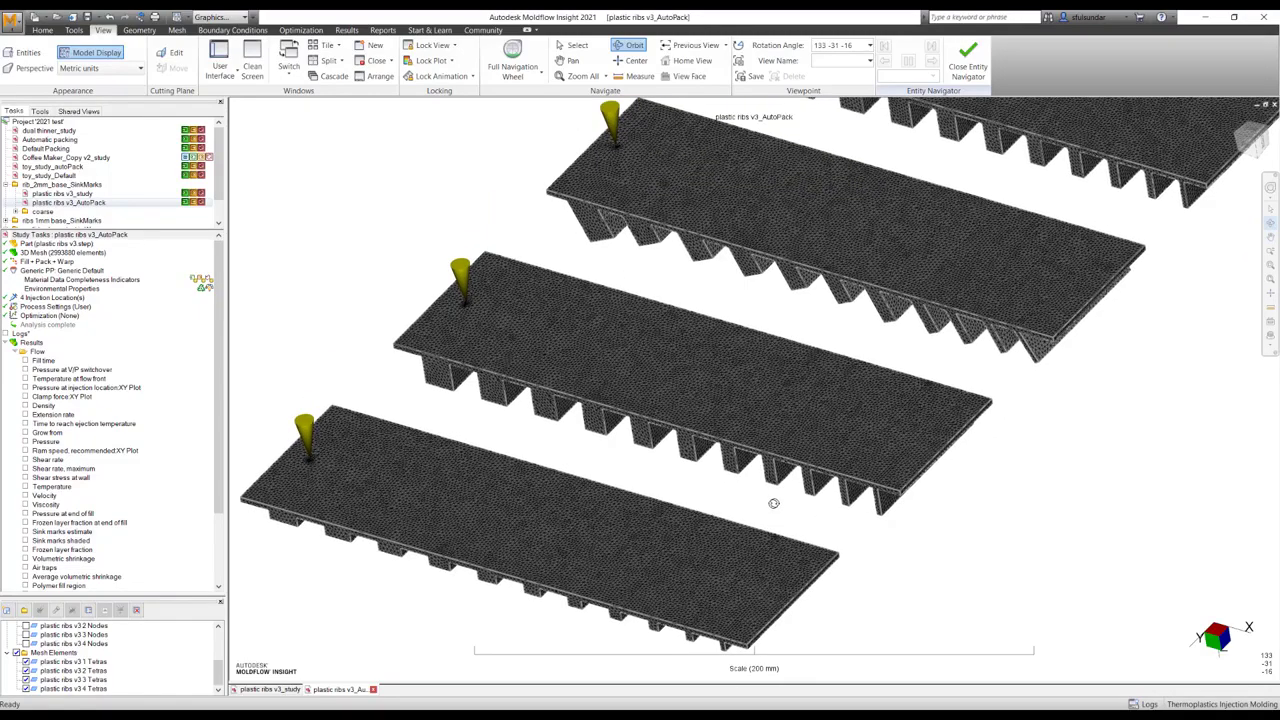
{"action": "left_click_drag", "start_coordinate": [778, 482], "coordinate": [733, 471]}
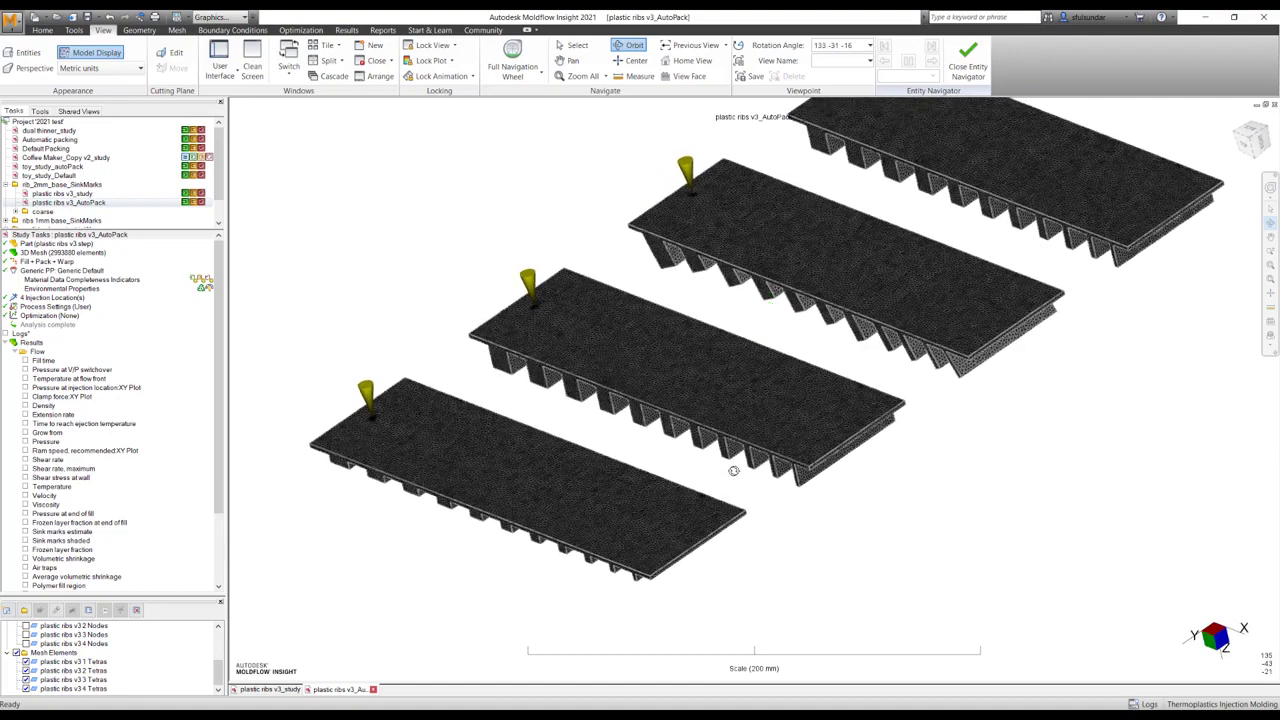
{"action": "mouse_move", "coordinate": [666, 497]}
{"action": "left_mouse_down"}
{"action": "mouse_move", "coordinate": [806, 410]}
{"action": "mouse_move", "coordinate": [810, 370]}
{"action": "mouse_move", "coordinate": [1054, 434]}
{"action": "mouse_move", "coordinate": [1089, 449]}
{"action": "mouse_move", "coordinate": [1100, 478]}
{"action": "mouse_move", "coordinate": [1091, 486]}
{"action": "mouse_move", "coordinate": [1060, 446]}
{"action": "mouse_move", "coordinate": [954, 369]}
{"action": "mouse_move", "coordinate": [860, 358]}
{"action": "left_mouse_up"}
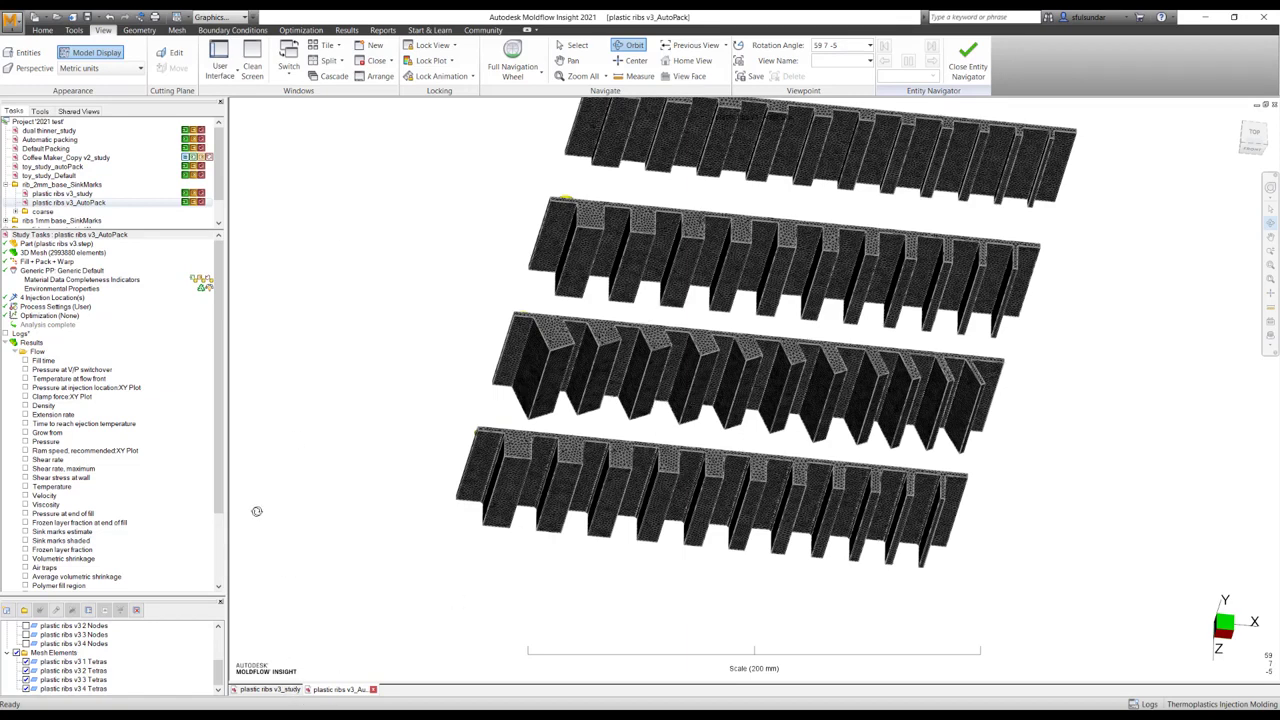
Step: Switch to plastic ribs v3_study and bring up the Dimensional mesh diagnostic
{"action": "left_click", "coordinate": [268, 689]}
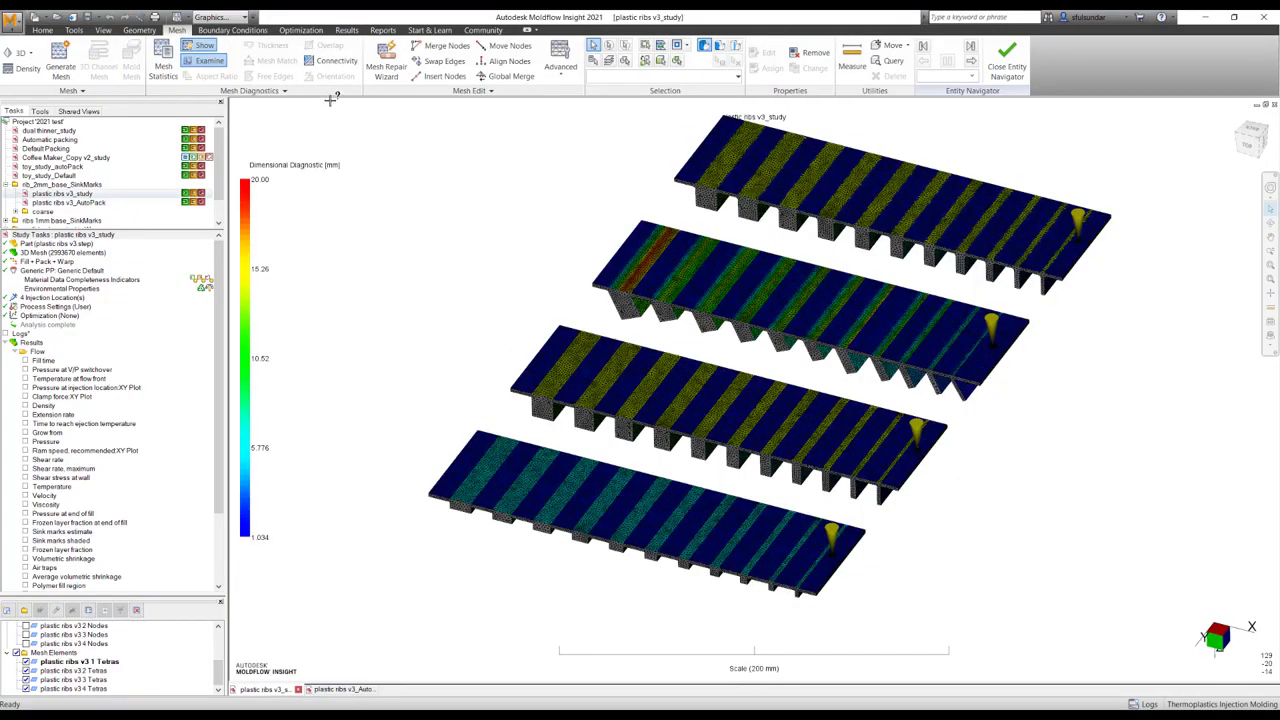
{"action": "left_click", "coordinate": [256, 92]}
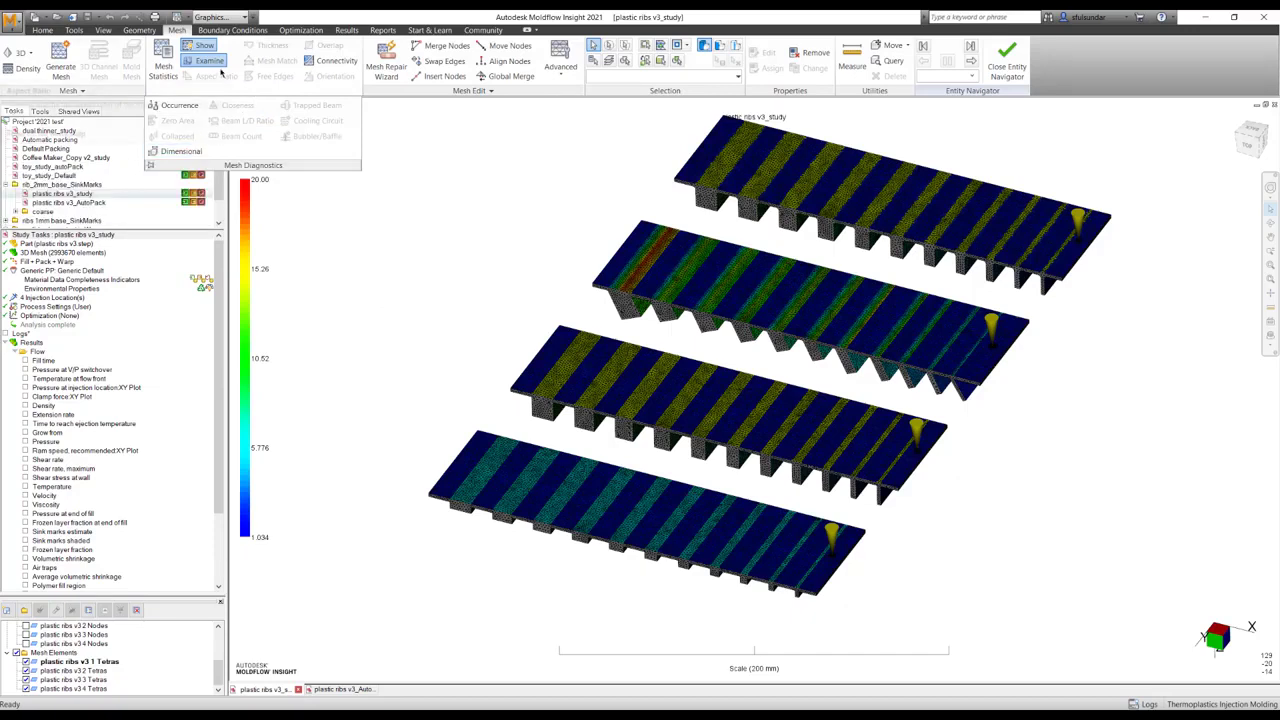
{"action": "left_click", "coordinate": [178, 150]}
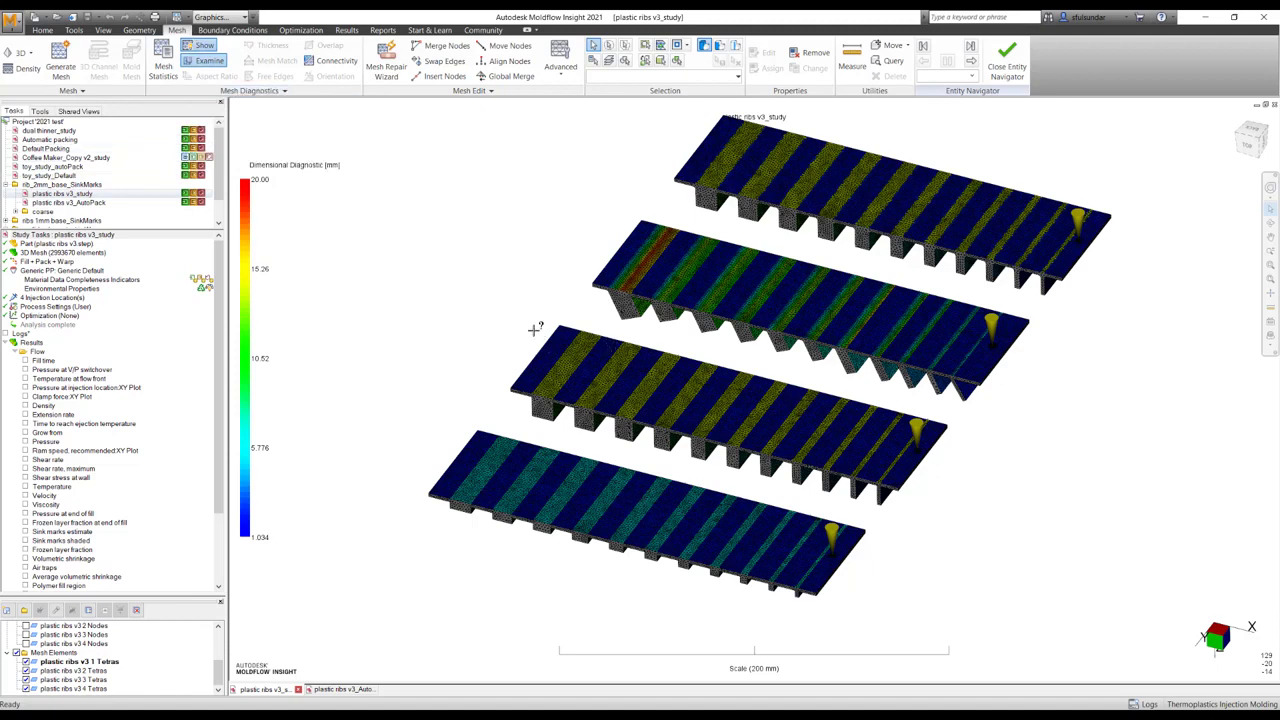
Step: Query the dimensional diagnostic at several points on a rectangular-ribbed plate and examine the rib thickness up close
{"action": "left_click", "coordinate": [576, 360]}
{"action": "left_click", "coordinate": [607, 377]}
{"action": "left_click", "coordinate": [712, 413]}
{"action": "left_click", "coordinate": [790, 419]}
{"action": "scroll", "coordinate": [537, 414], "scroll_direction": "up", "scroll_amount": 1}
{"action": "scroll", "coordinate": [537, 414], "scroll_direction": "up", "scroll_amount": 3}
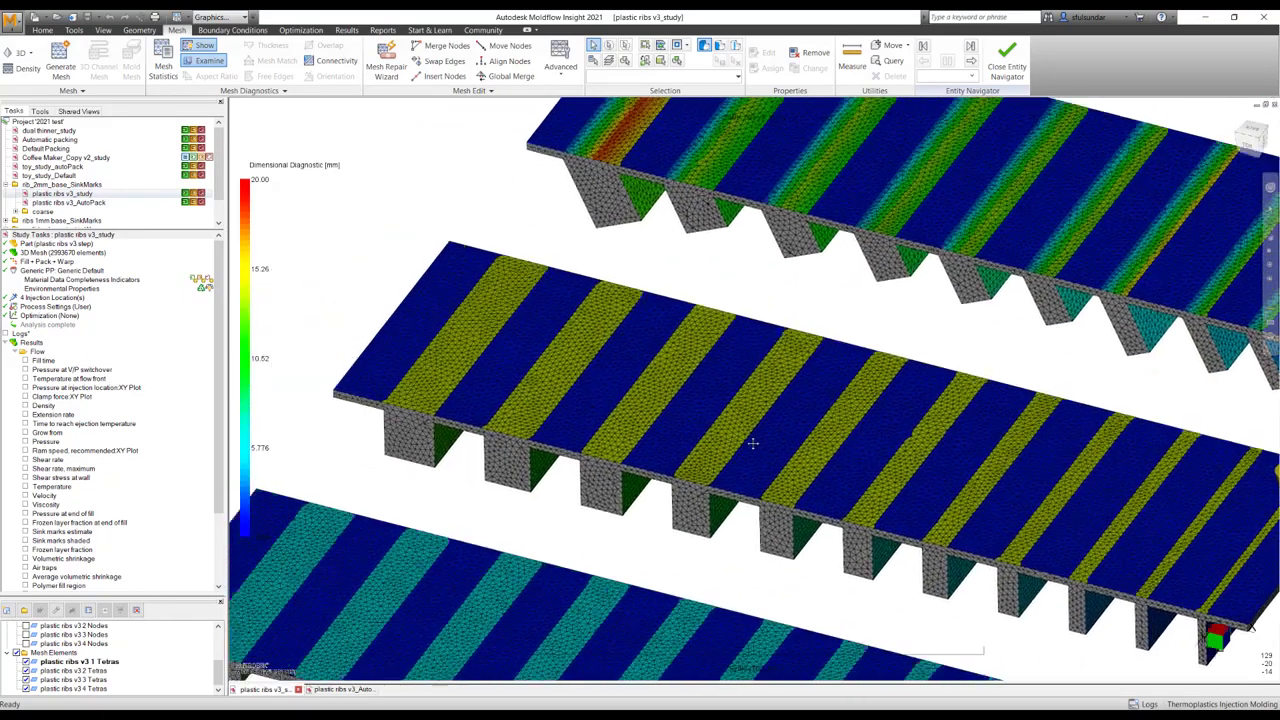
{"action": "scroll", "coordinate": [825, 486], "scroll_direction": "up", "scroll_amount": 2}
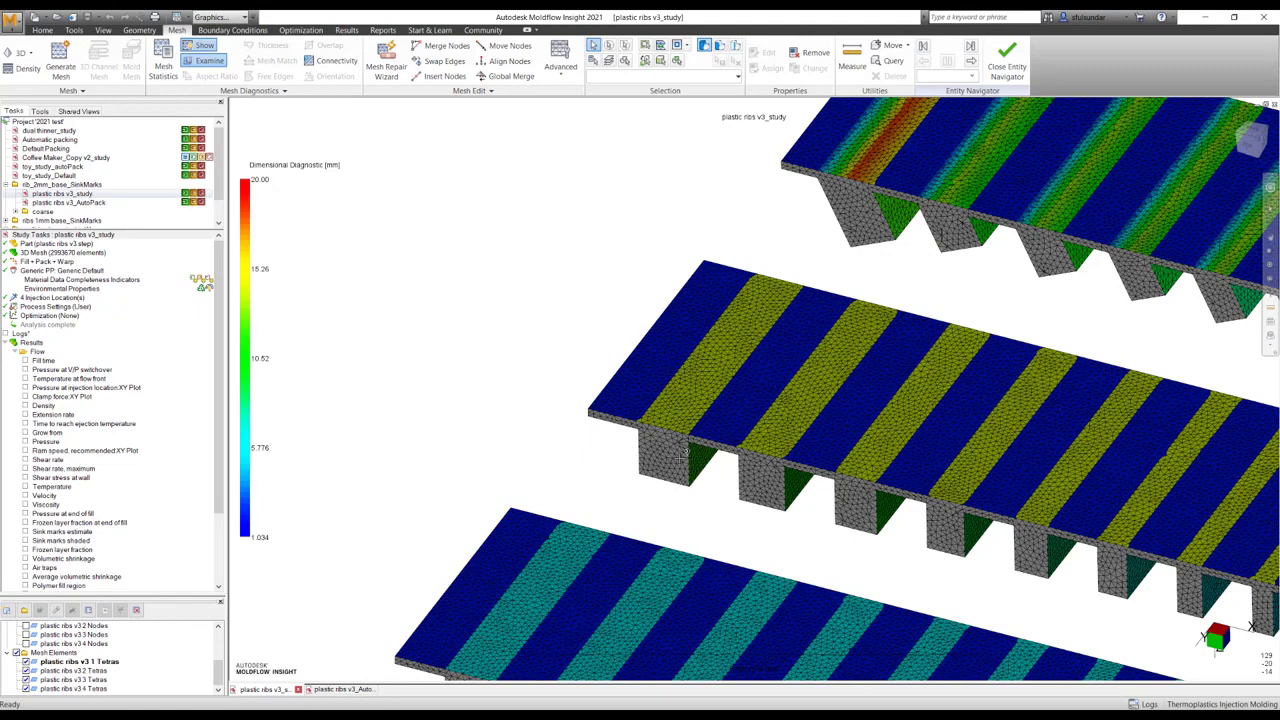
{"action": "scroll", "coordinate": [680, 455], "scroll_direction": "down", "scroll_amount": 5}
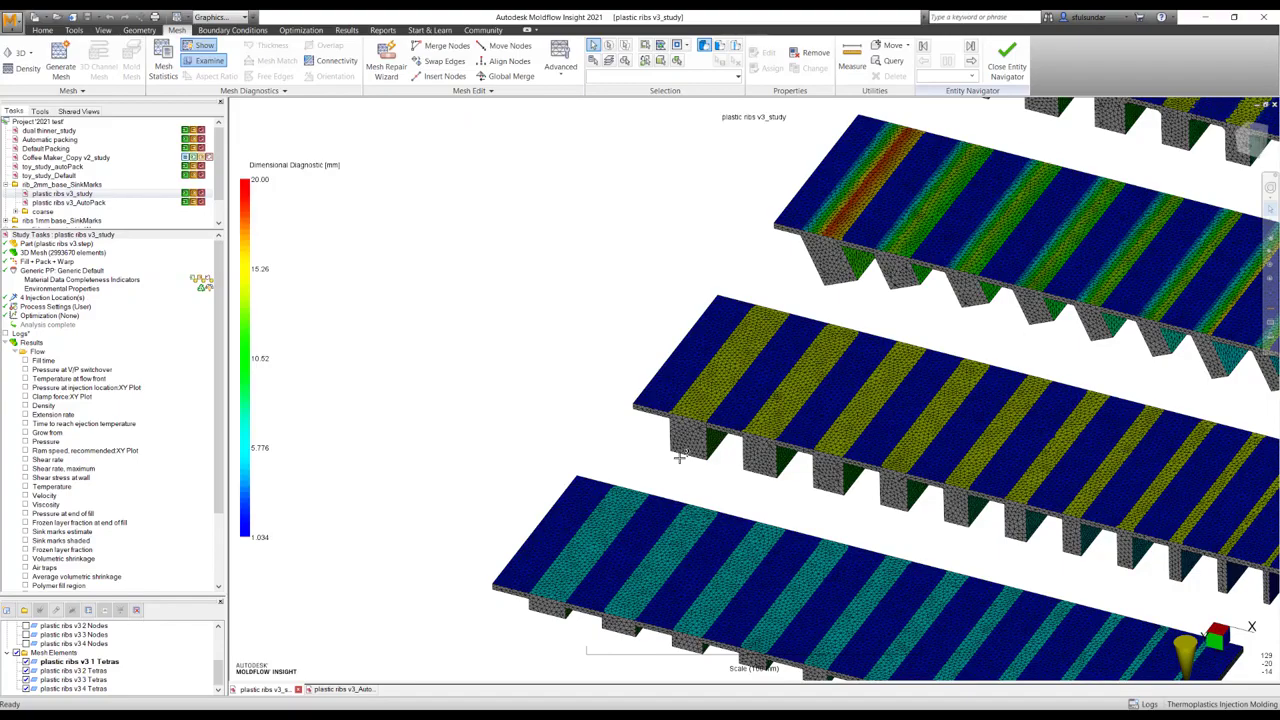
{"action": "scroll", "coordinate": [679, 457], "scroll_direction": "down", "scroll_amount": 2}
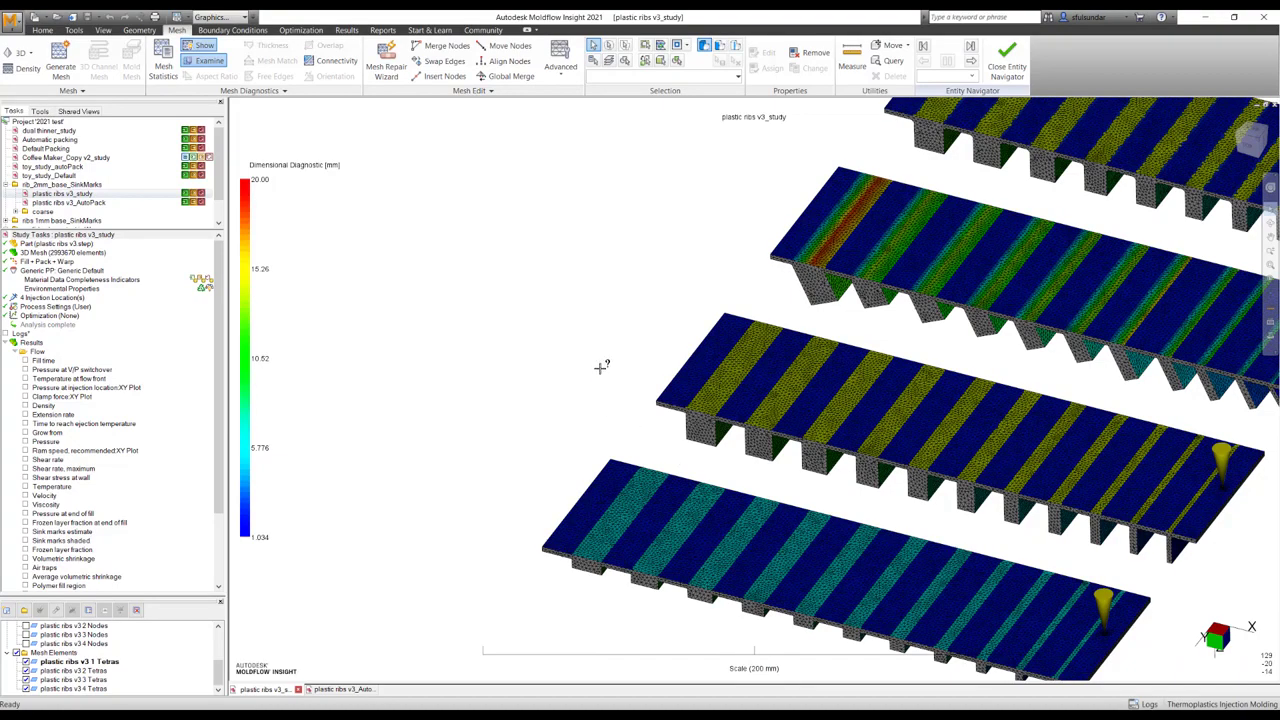
{"action": "middle_click_drag", "start_coordinate": [601, 367], "coordinate": [410, 344]}
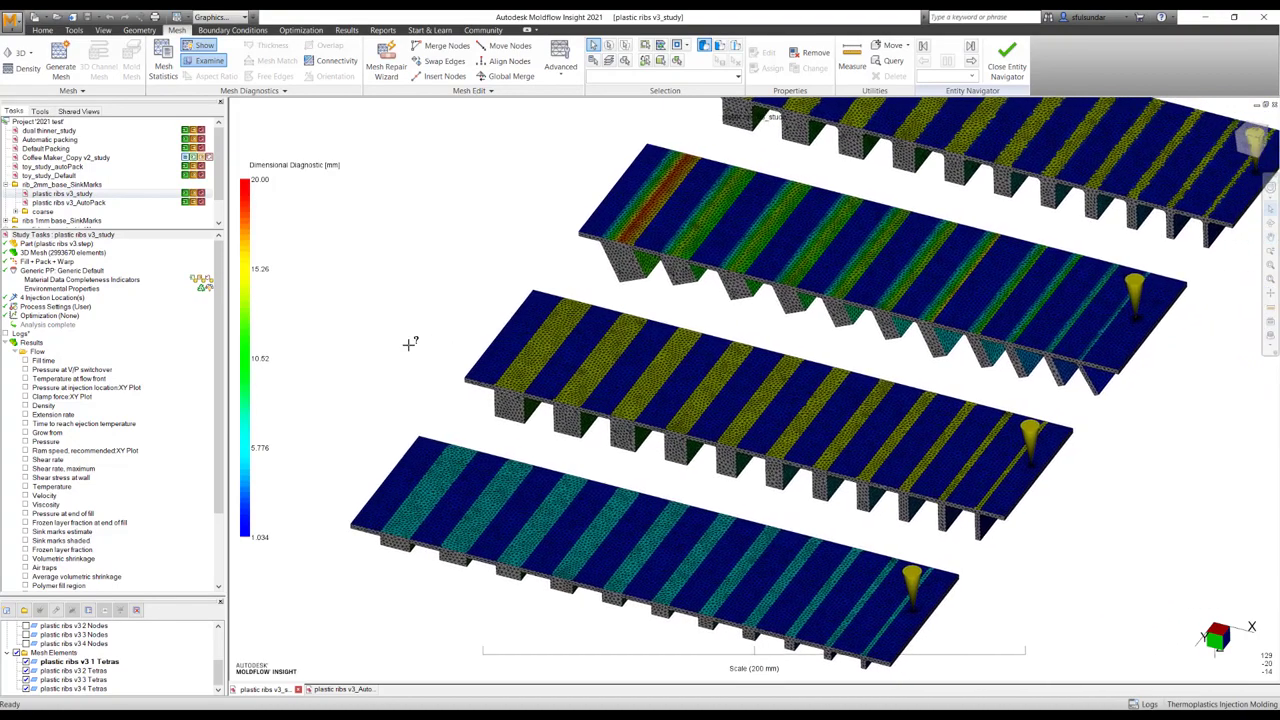
{"action": "scroll", "coordinate": [410, 344], "scroll_direction": "down", "scroll_amount": 1}
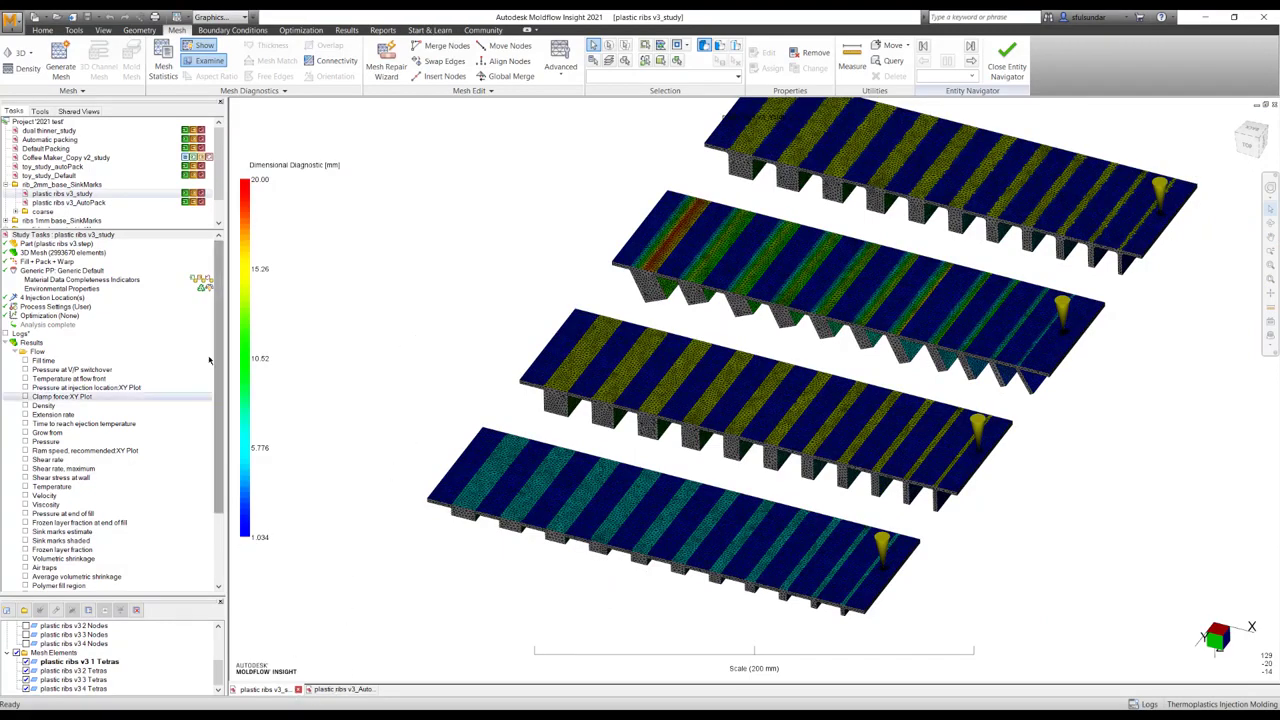
Step: Review the process settings of plastic ribs v3_study and plastic ribs v3_AutoPack, comparing their pack/holding control, without changing them
{"action": "double_click", "coordinate": [55, 306]}
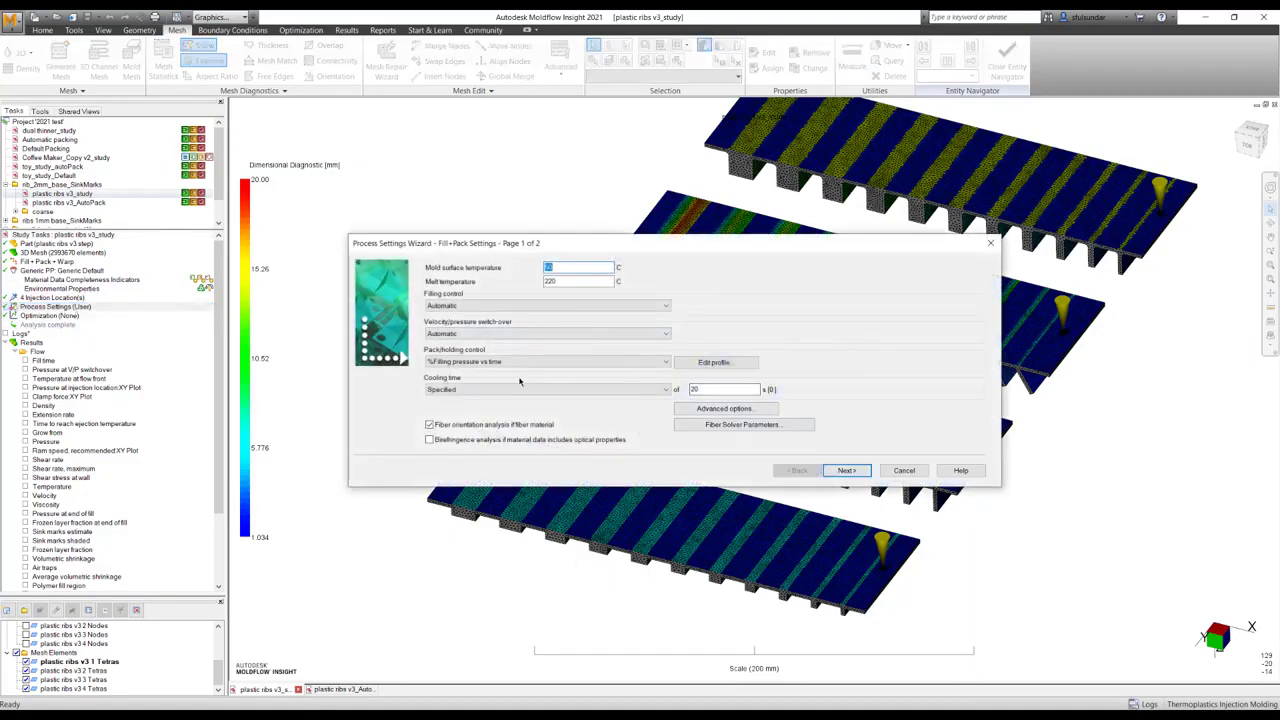
{"action": "left_click", "coordinate": [904, 470]}
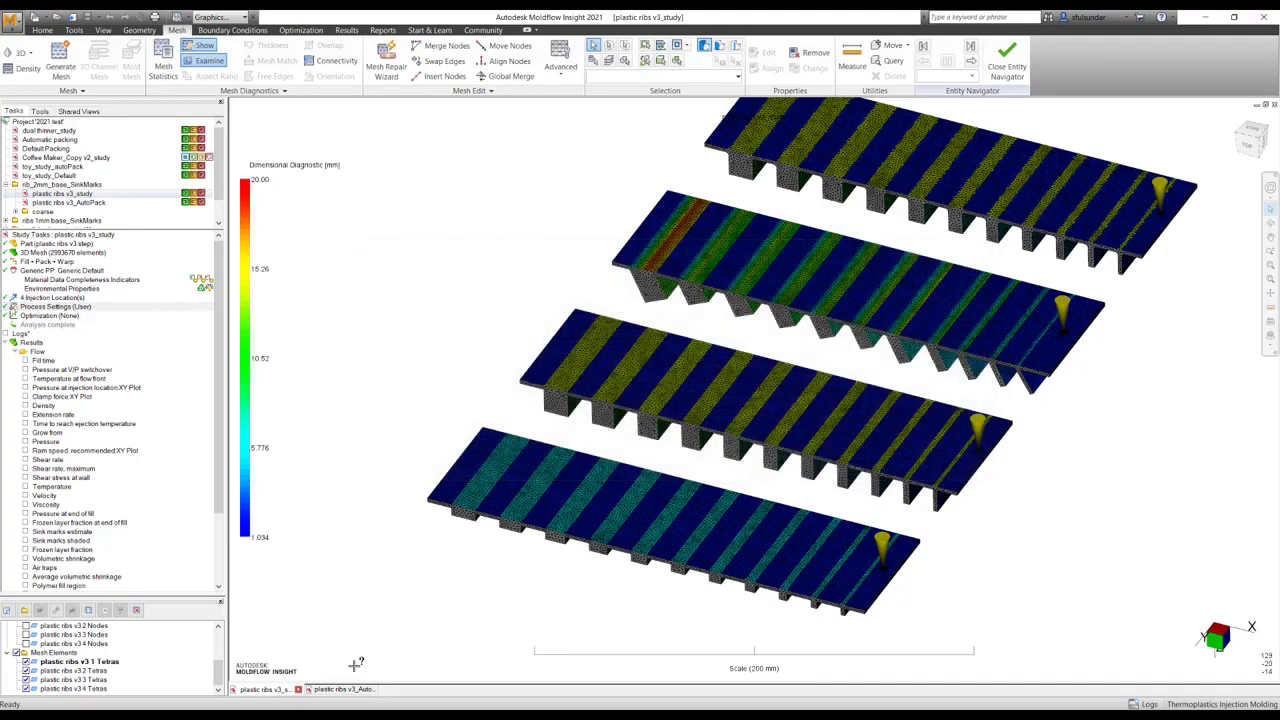
{"action": "left_click", "coordinate": [345, 689]}
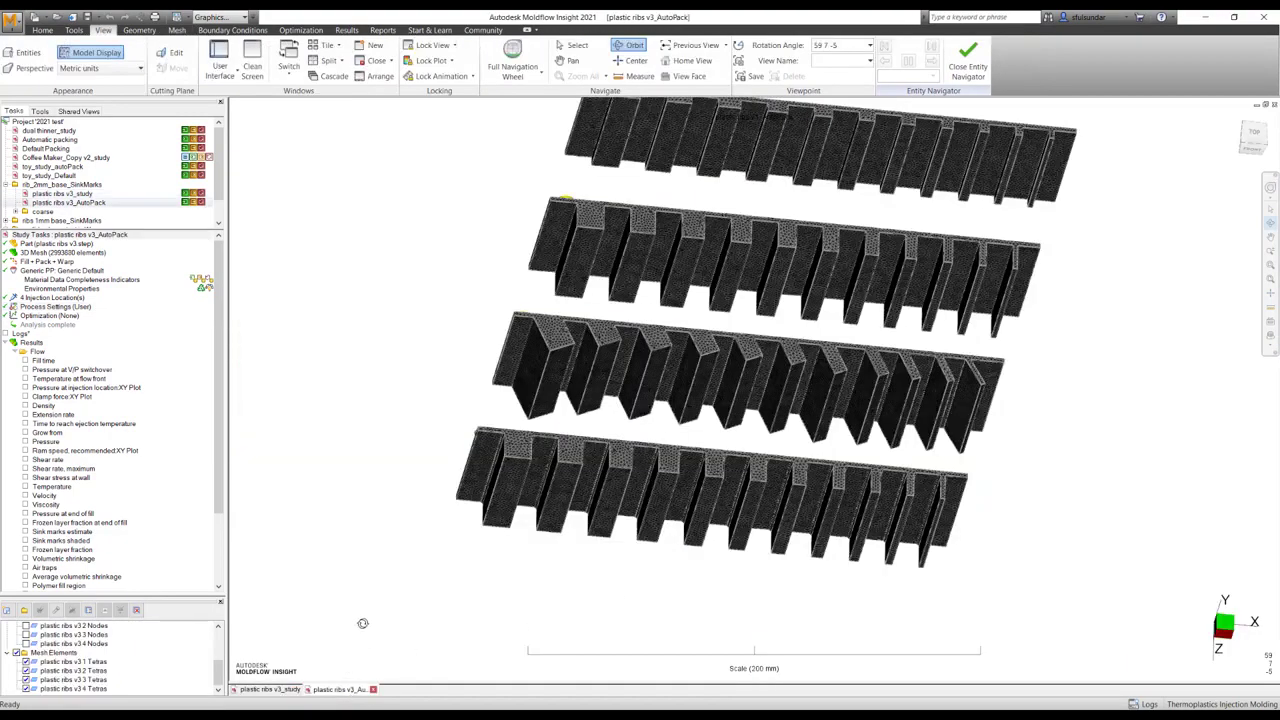
{"action": "double_click", "coordinate": [55, 306]}
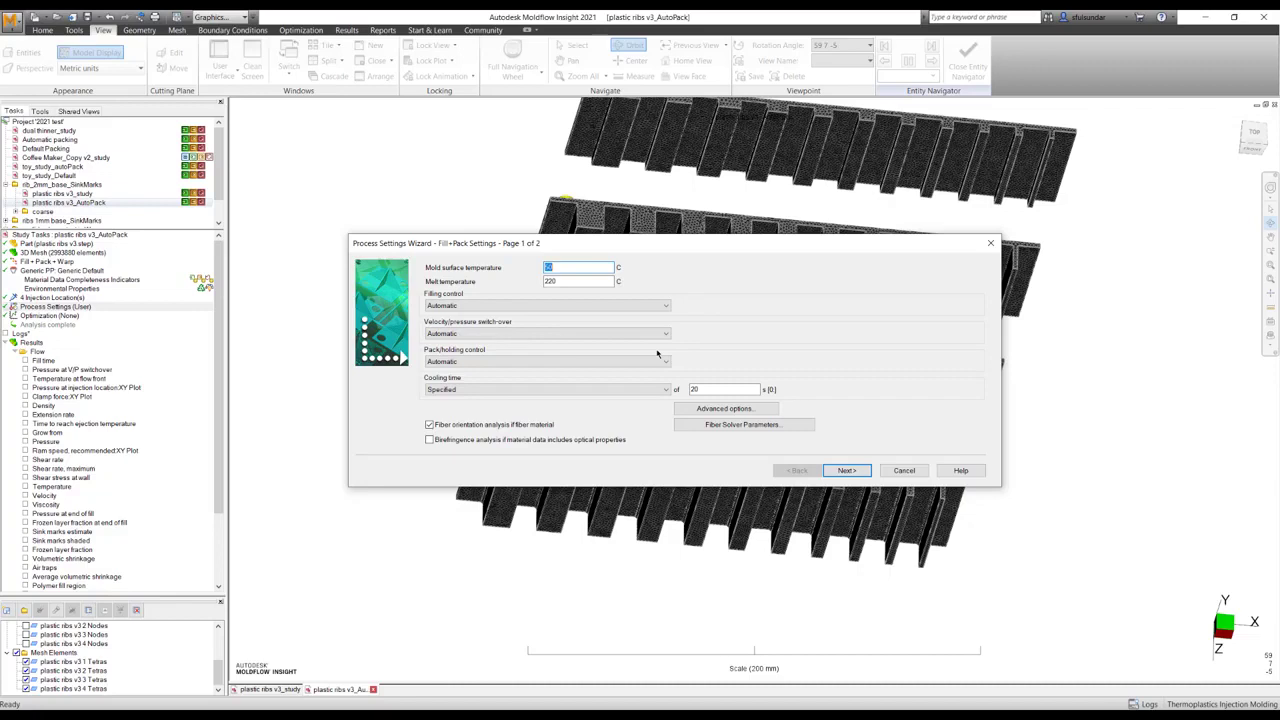
{"action": "left_click", "coordinate": [904, 470]}
Step: Orient plastic ribs v3_AutoPack to show its plates from above and tile the two study windows vertically
{"action": "mouse_move", "coordinate": [482, 373]}
{"action": "left_mouse_down"}
{"action": "mouse_move", "coordinate": [437, 349]}
{"action": "mouse_move", "coordinate": [309, 417]}
{"action": "mouse_move", "coordinate": [323, 423]}
{"action": "left_mouse_up"}
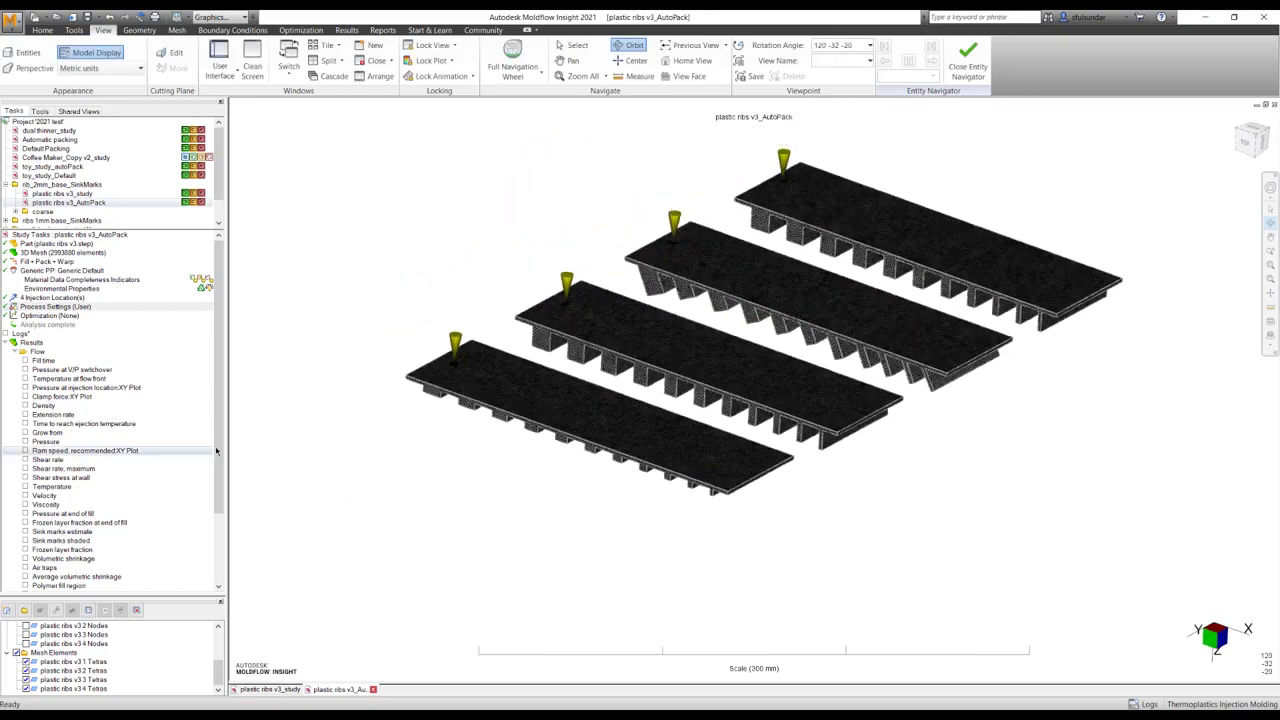
{"action": "left_click", "coordinate": [325, 46]}
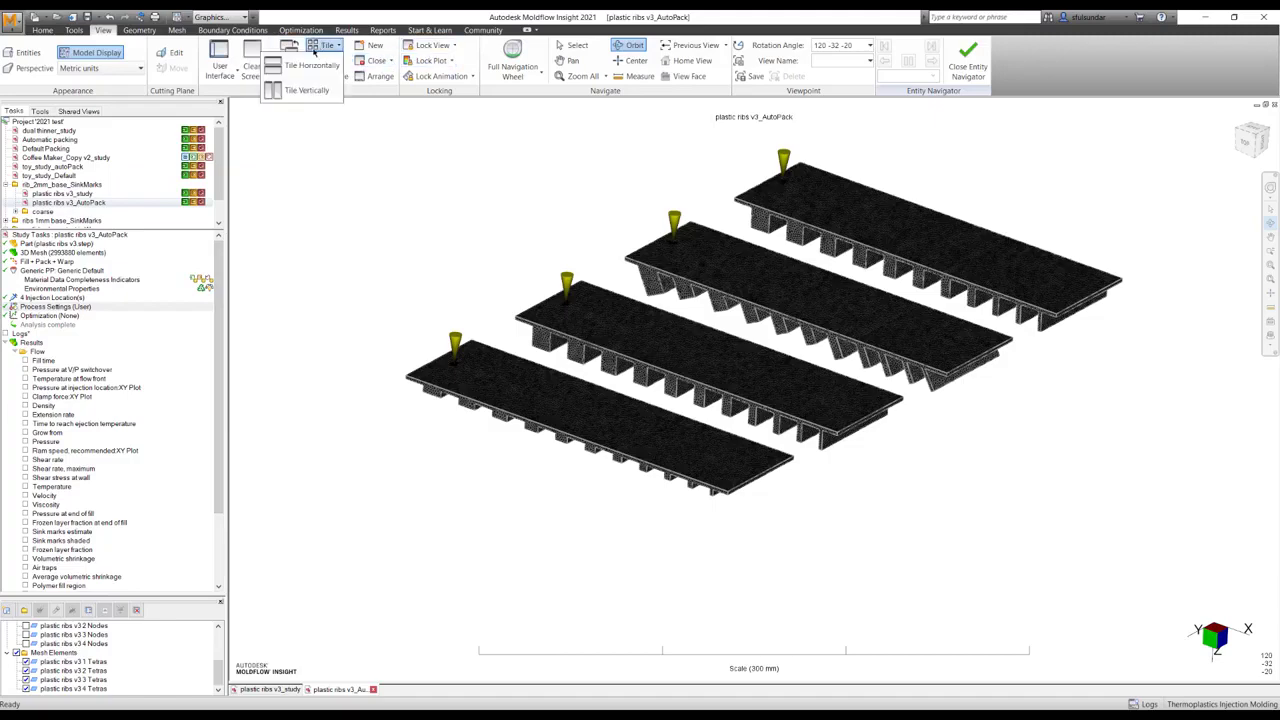
{"action": "left_click", "coordinate": [310, 90]}
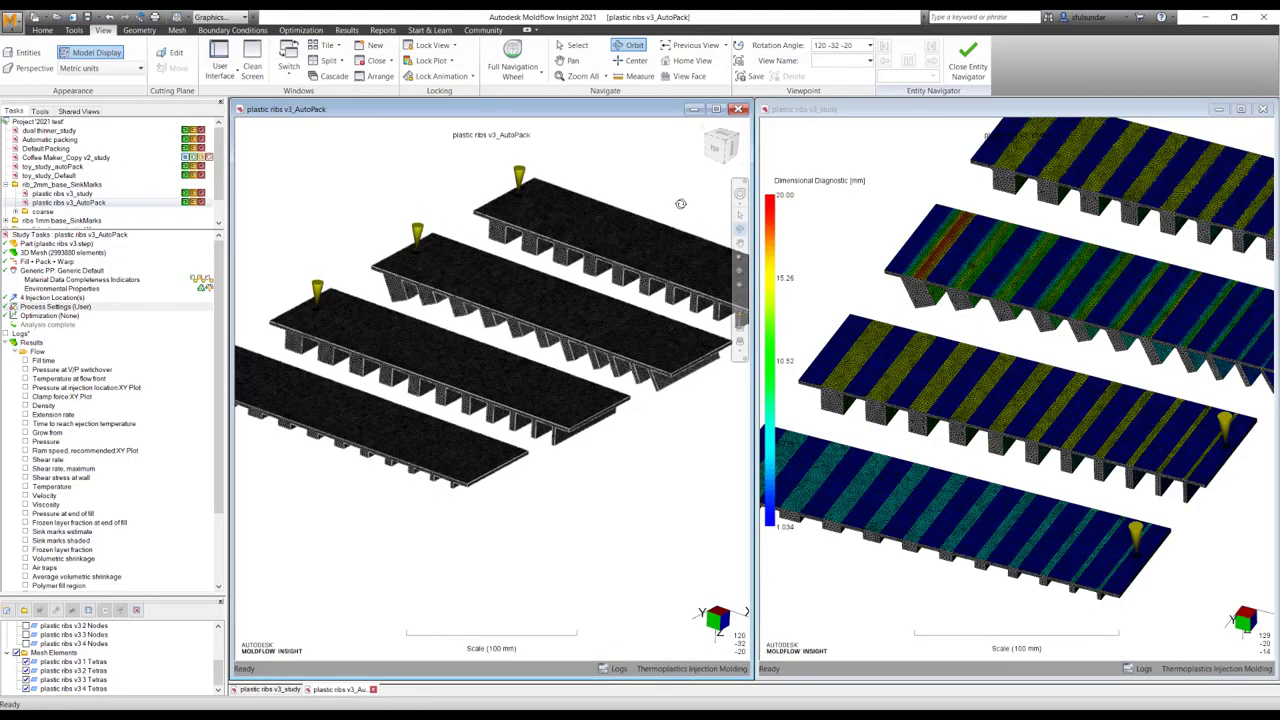
{"action": "scroll", "coordinate": [410, 368], "scroll_direction": "down", "scroll_amount": 2}
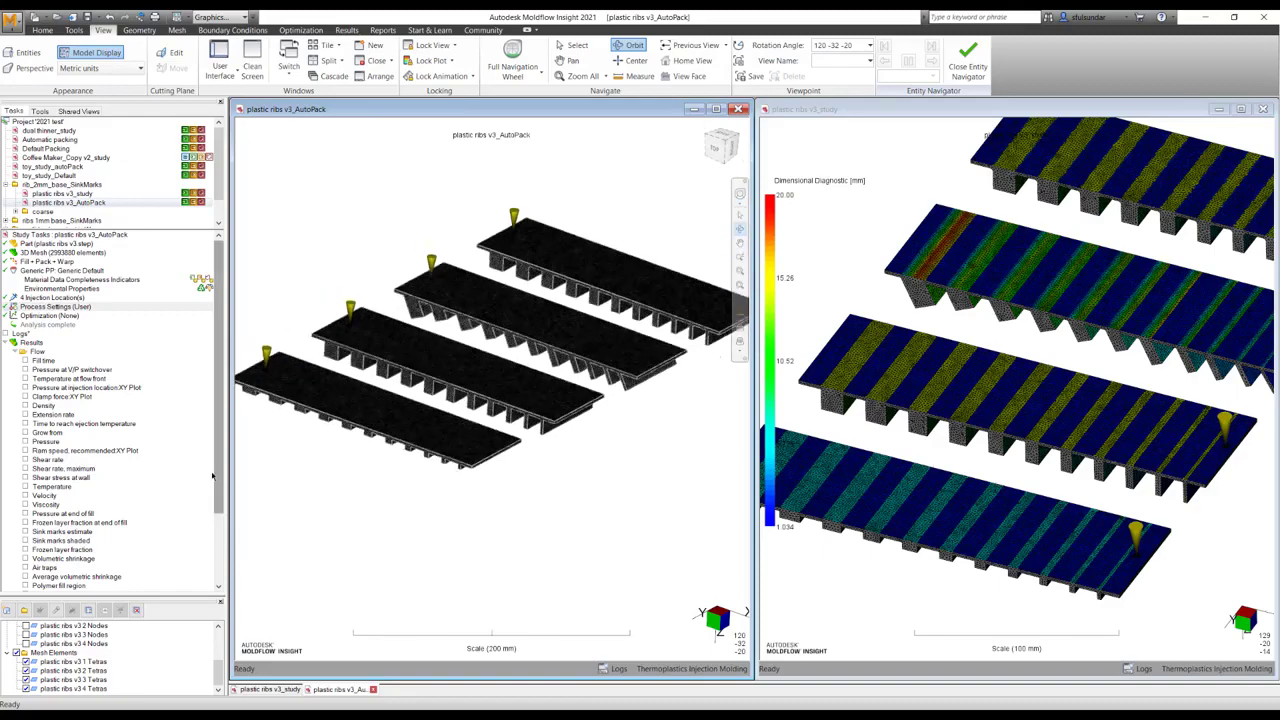
Step: Display the Sink marks estimate result on the plastic ribs v3_AutoPack model
{"action": "left_click", "coordinate": [212, 379]}
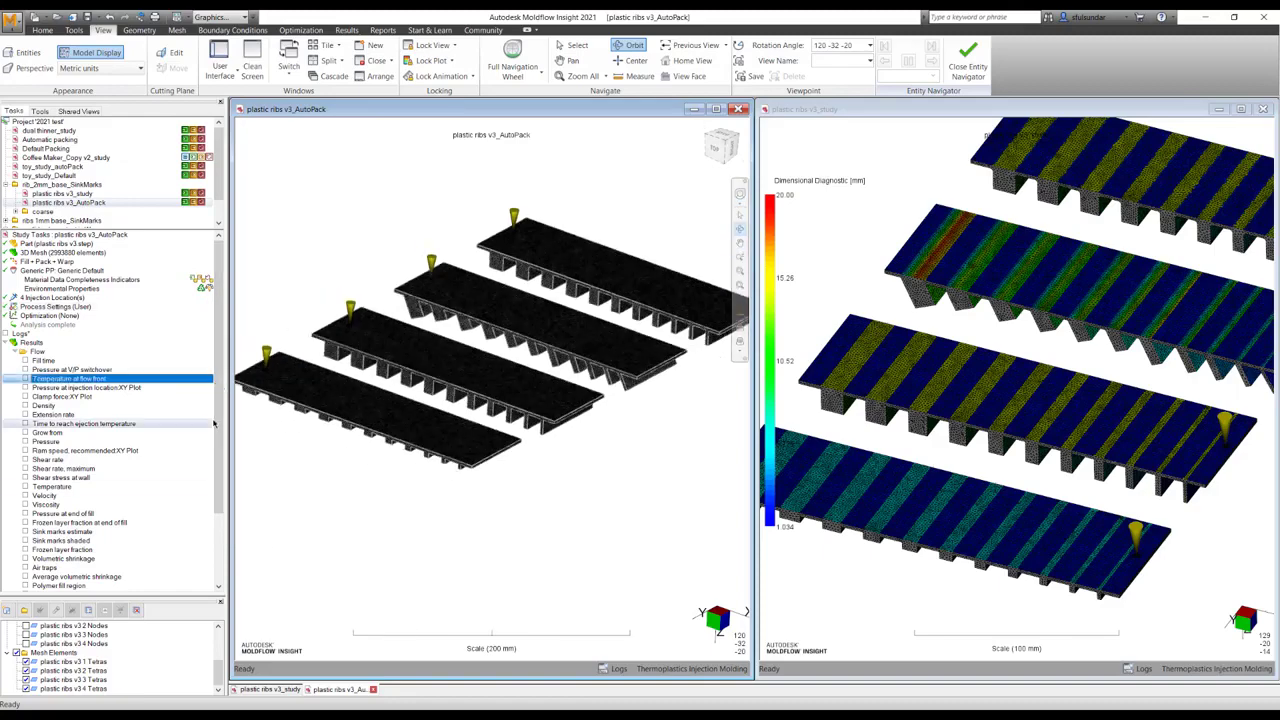
{"action": "scroll", "coordinate": [220, 430], "scroll_direction": "down", "scroll_amount": 1}
{"action": "scroll", "coordinate": [220, 430], "scroll_direction": "down", "scroll_amount": 3}
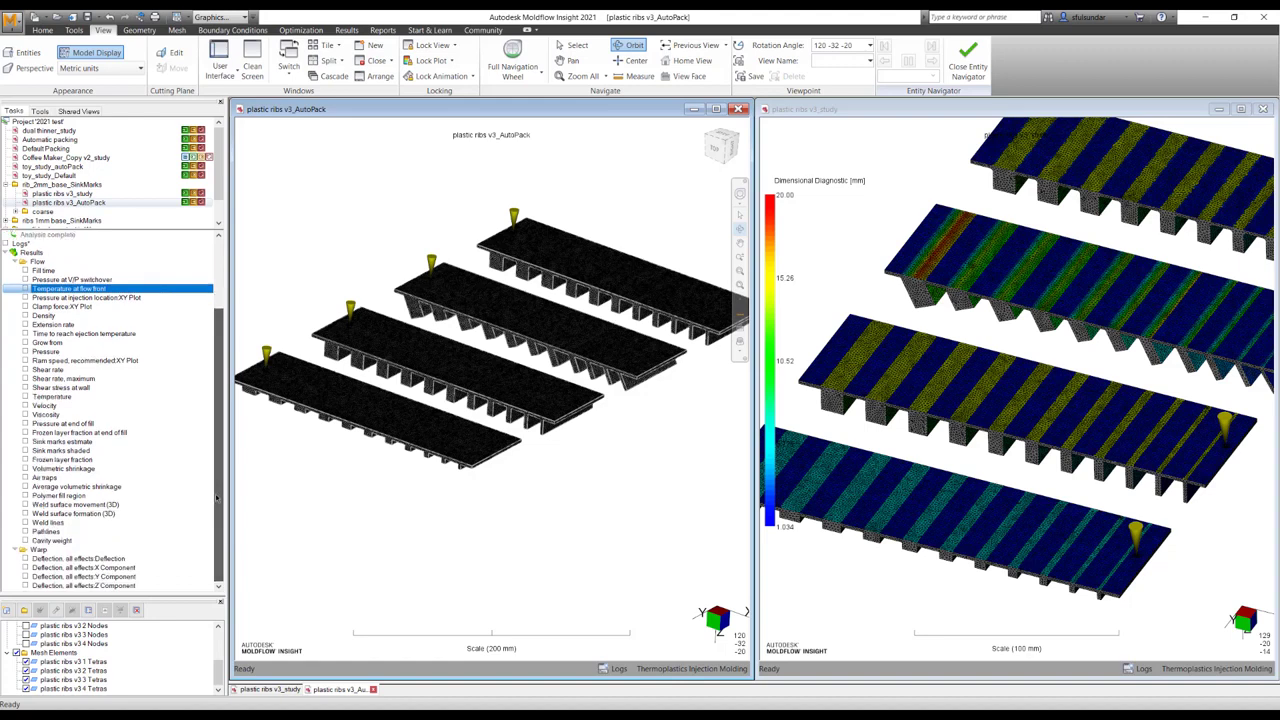
{"action": "left_click", "coordinate": [26, 442]}
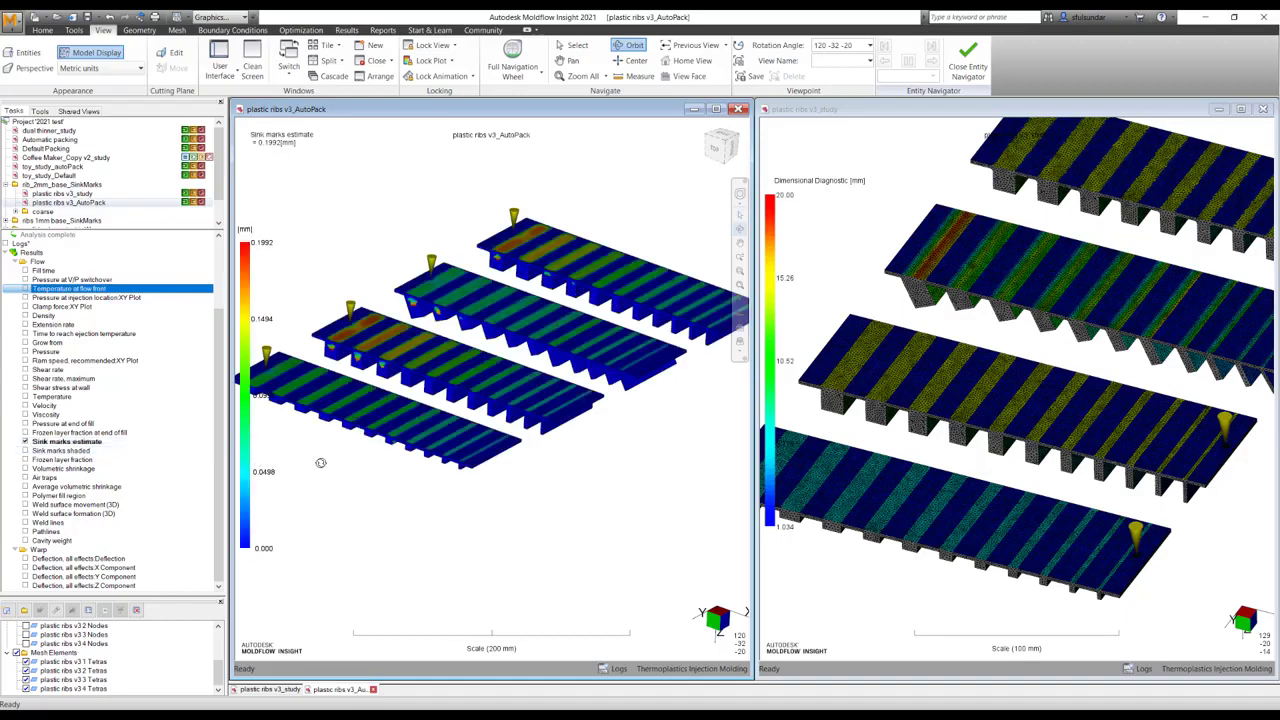
Step: Examine the sink marks estimate over the ribs near the injection locations in a maximized plastic ribs v3_AutoPack window
{"action": "left_click_drag", "start_coordinate": [405, 498], "coordinate": [495, 459]}
{"action": "scroll", "coordinate": [495, 457], "scroll_direction": "up", "scroll_amount": 3}
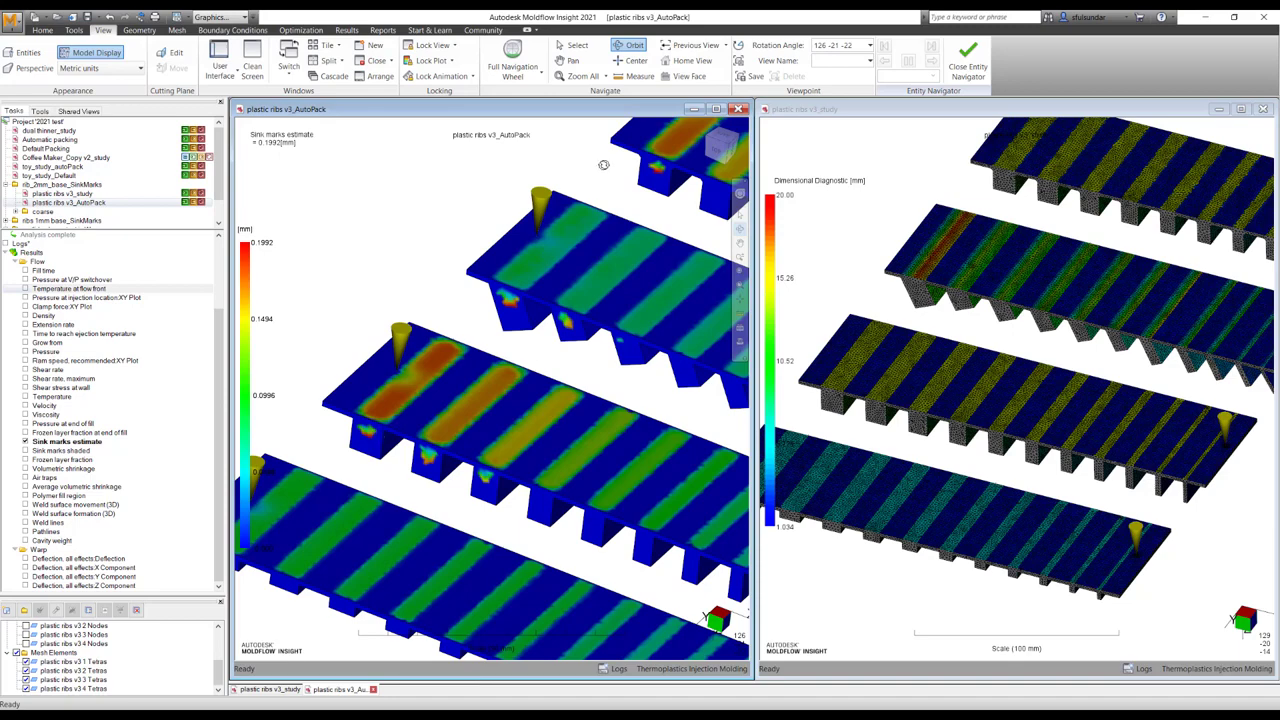
{"action": "left_click", "coordinate": [716, 109]}
{"action": "scroll", "coordinate": [614, 423], "scroll_direction": "up", "scroll_amount": 2}
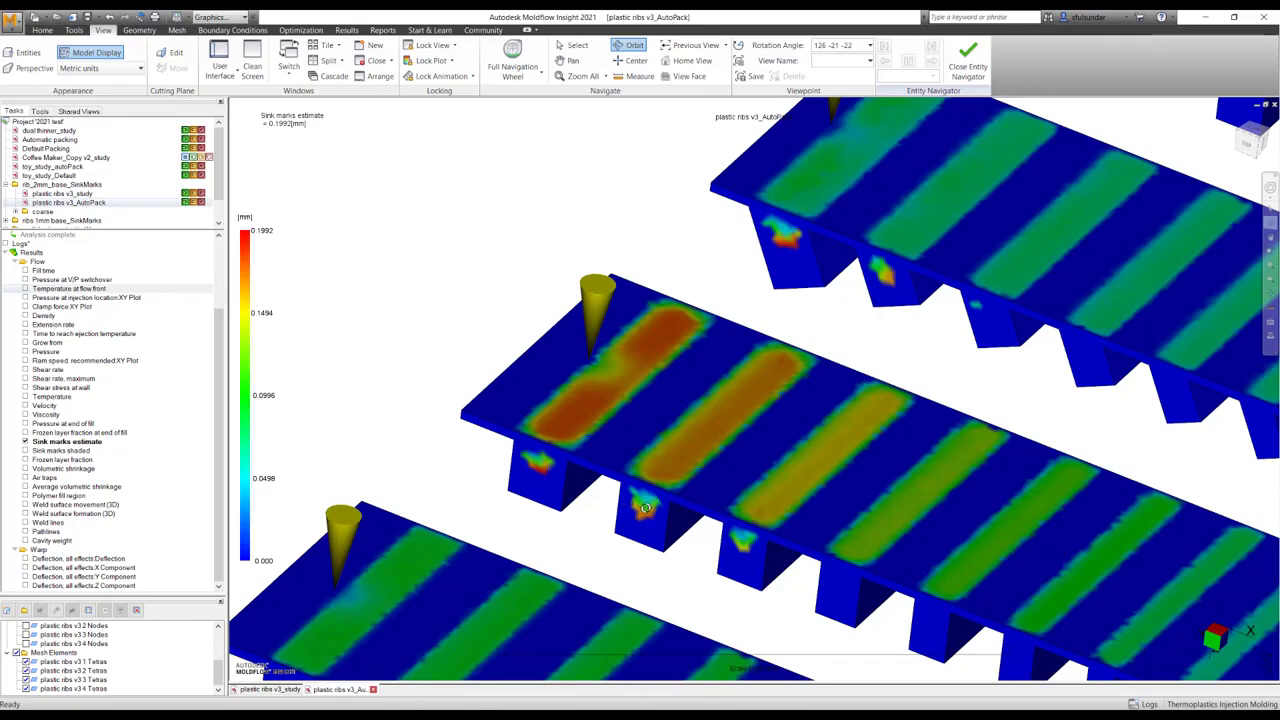
{"action": "scroll", "coordinate": [645, 508], "scroll_direction": "down", "scroll_amount": 2}
{"action": "scroll", "coordinate": [645, 508], "scroll_direction": "down", "scroll_amount": 2}
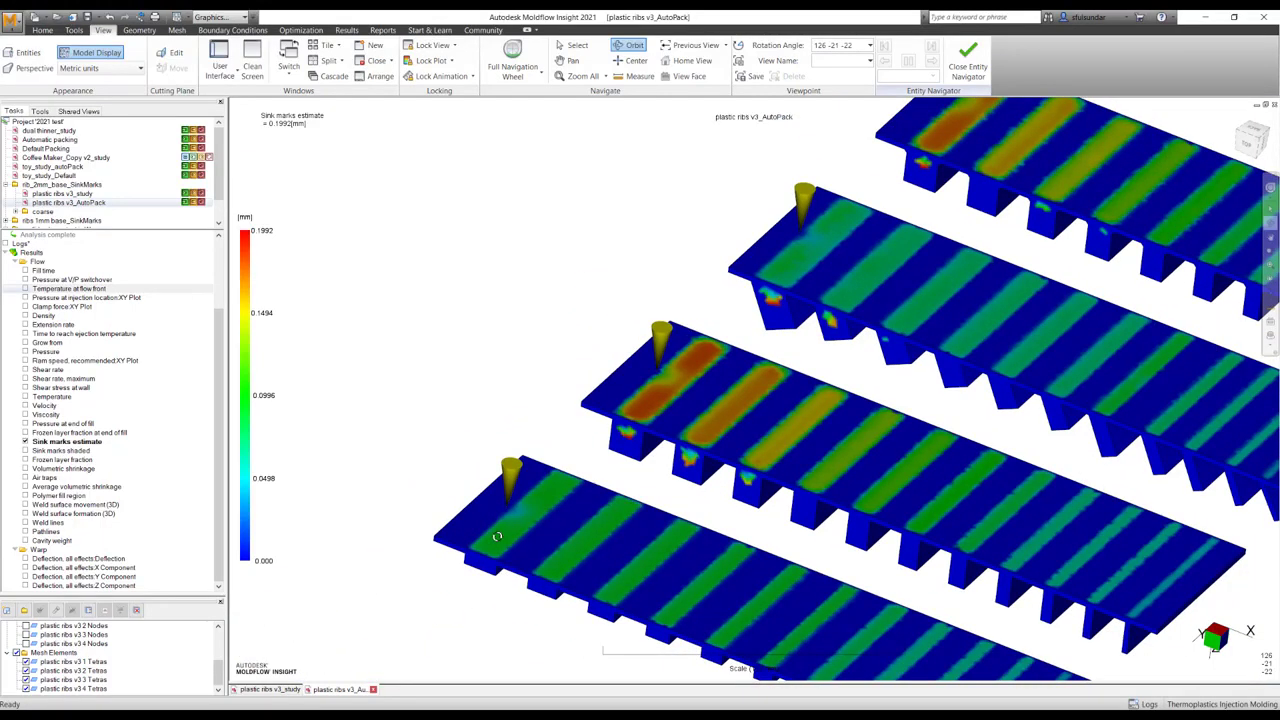
Step: Switch to plastic ribs v3_study and tile it vertically beside plastic ribs v3_AutoPack
{"action": "left_click", "coordinate": [277, 690]}
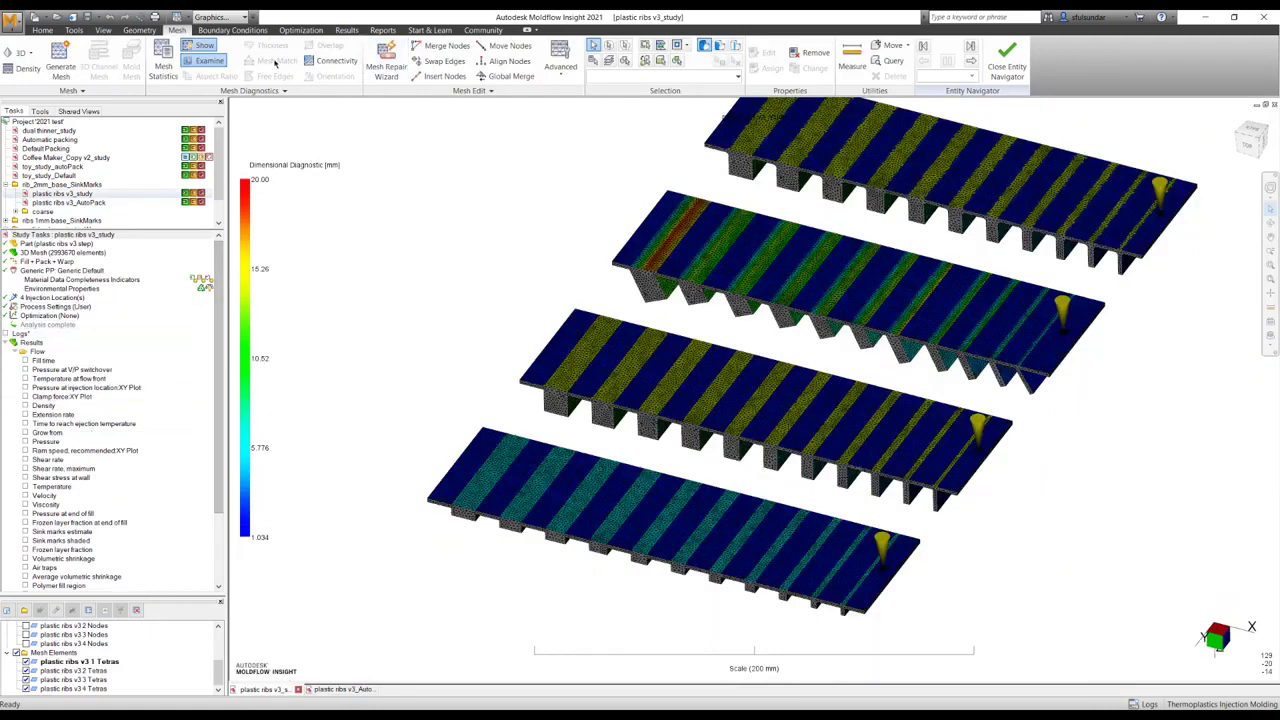
{"action": "left_click", "coordinate": [103, 30]}
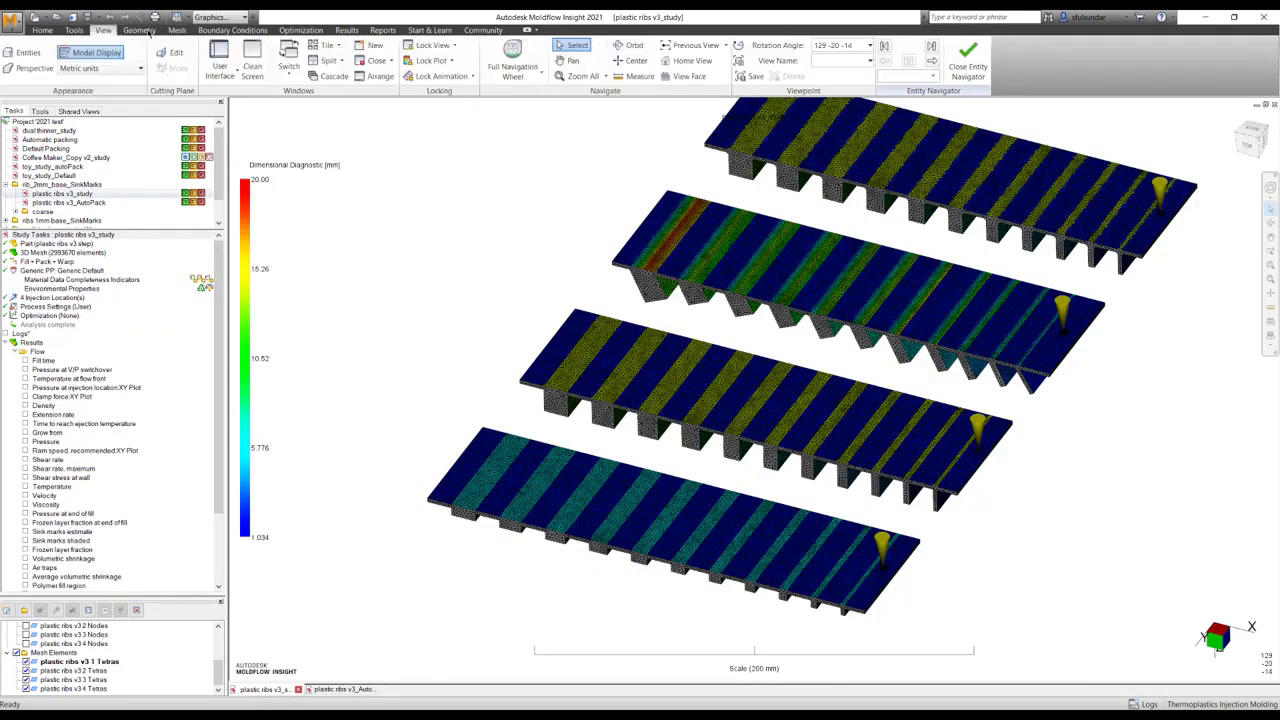
{"action": "left_click", "coordinate": [327, 45]}
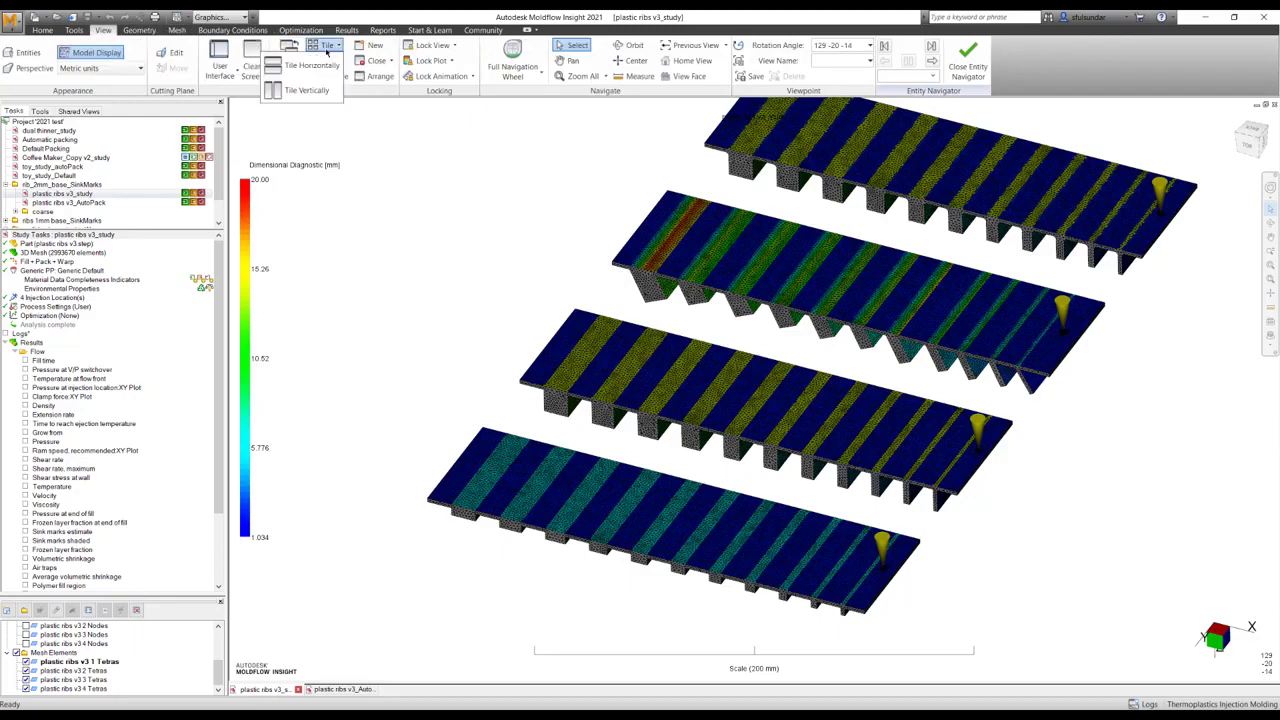
{"action": "left_click", "coordinate": [300, 89]}
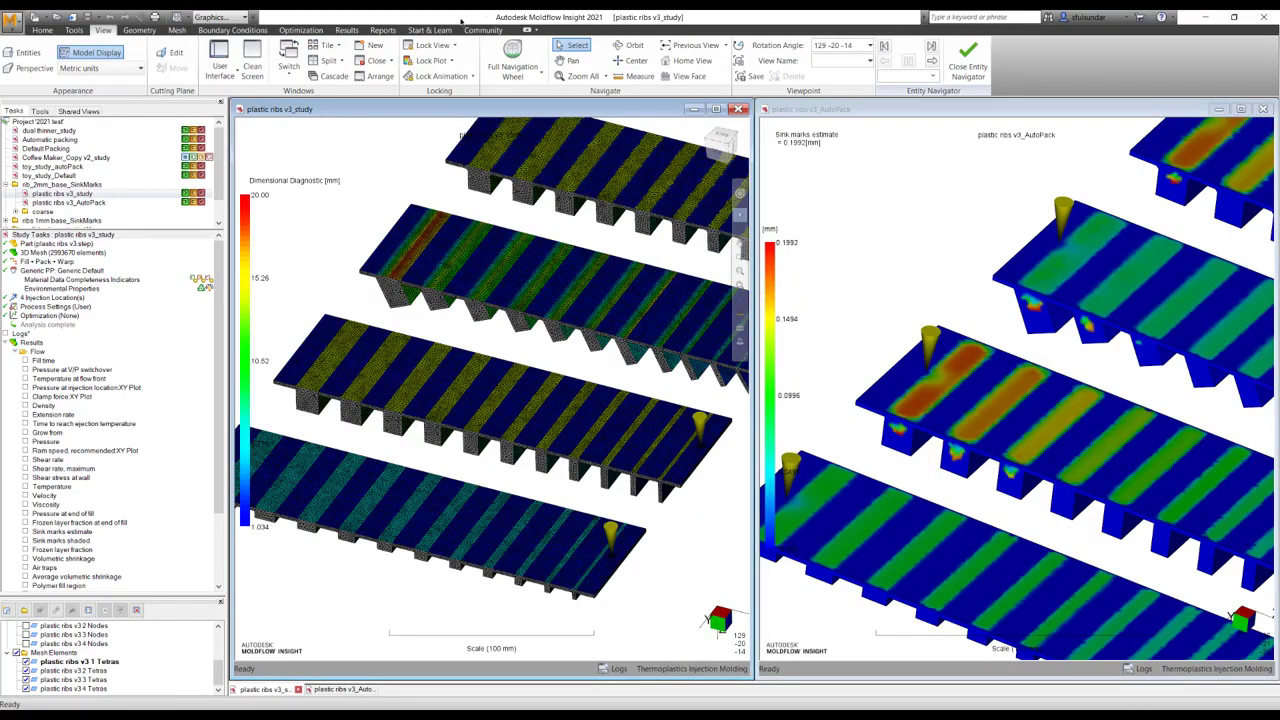
Step: Lock all views and all plots together across the two tiled study windows
{"action": "left_click", "coordinate": [432, 45]}
{"action": "left_click", "coordinate": [435, 92]}
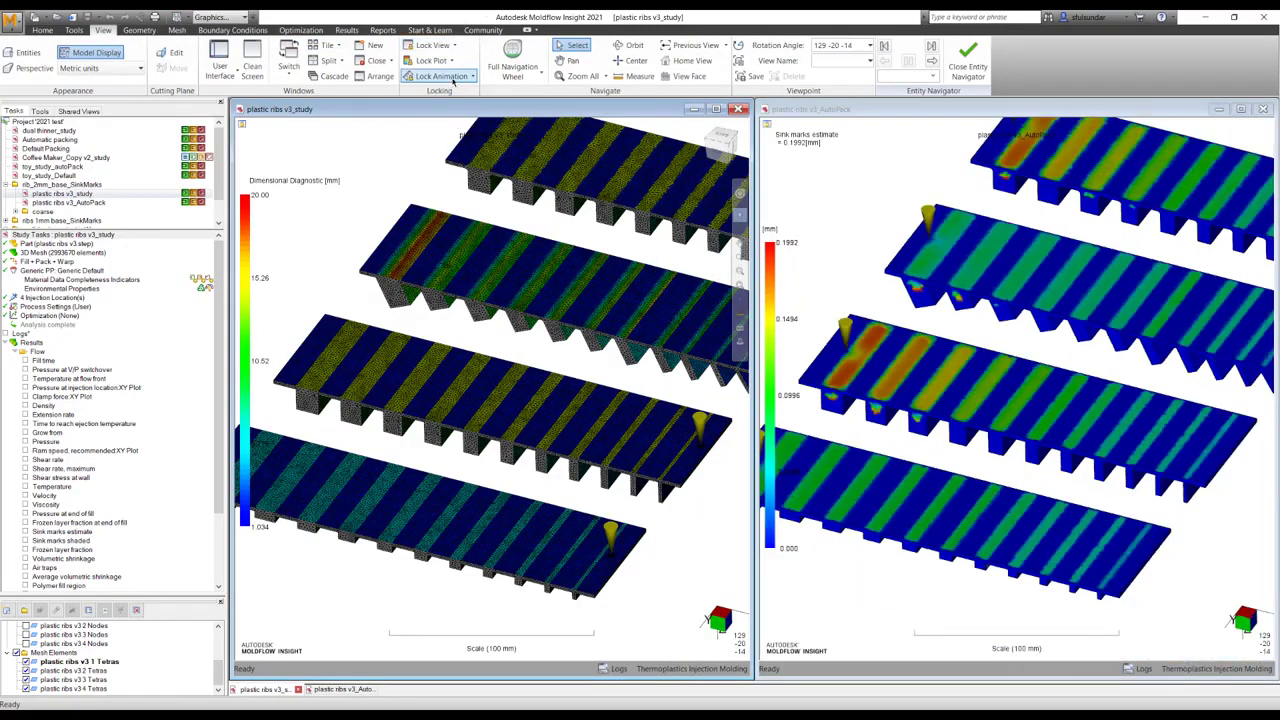
{"action": "left_click", "coordinate": [451, 61]}
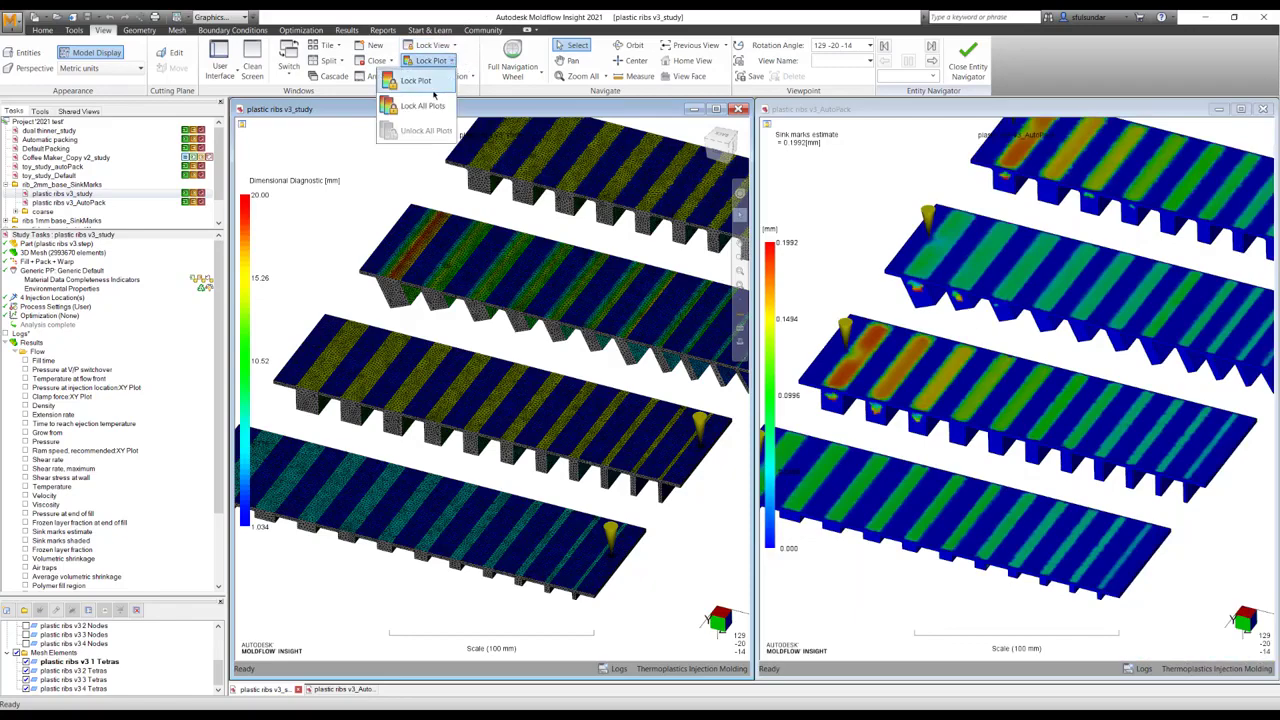
{"action": "left_click", "coordinate": [422, 106]}
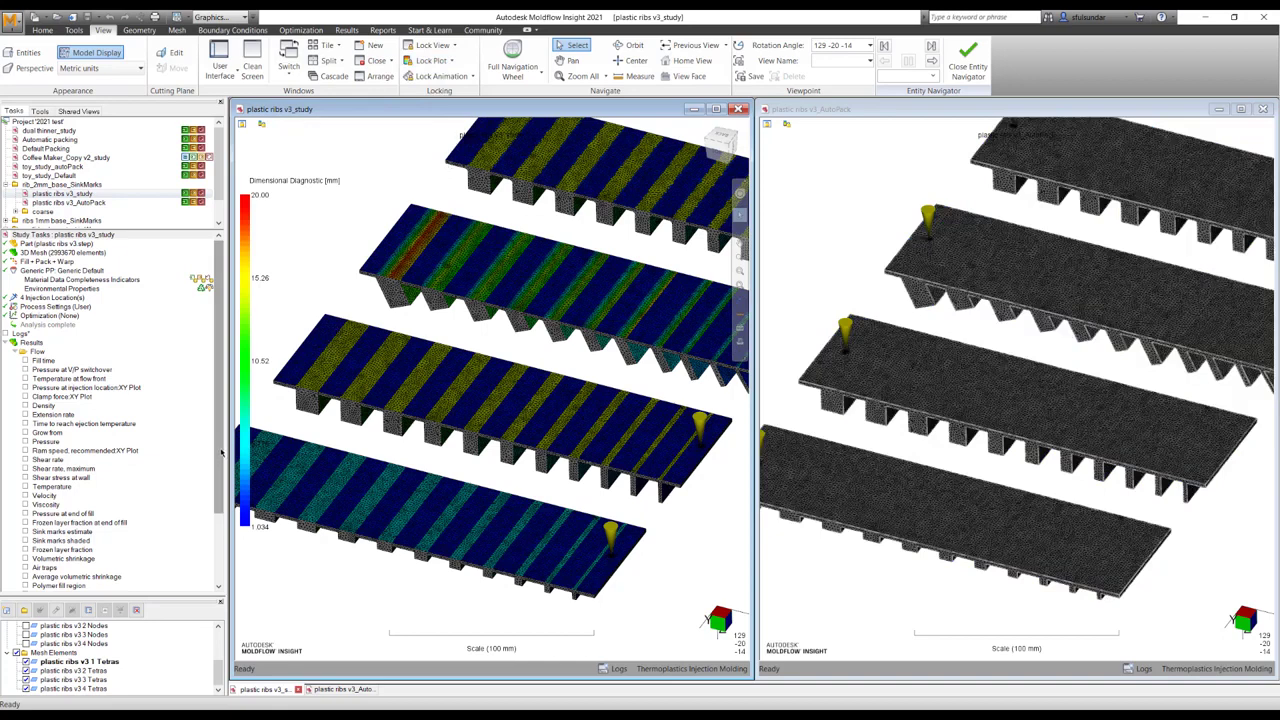
Step: Display the Sink marks estimate result in both tiled study windows and compare the ribbed plates from several angles
{"action": "scroll", "coordinate": [222, 453], "scroll_direction": "down", "scroll_amount": 3}
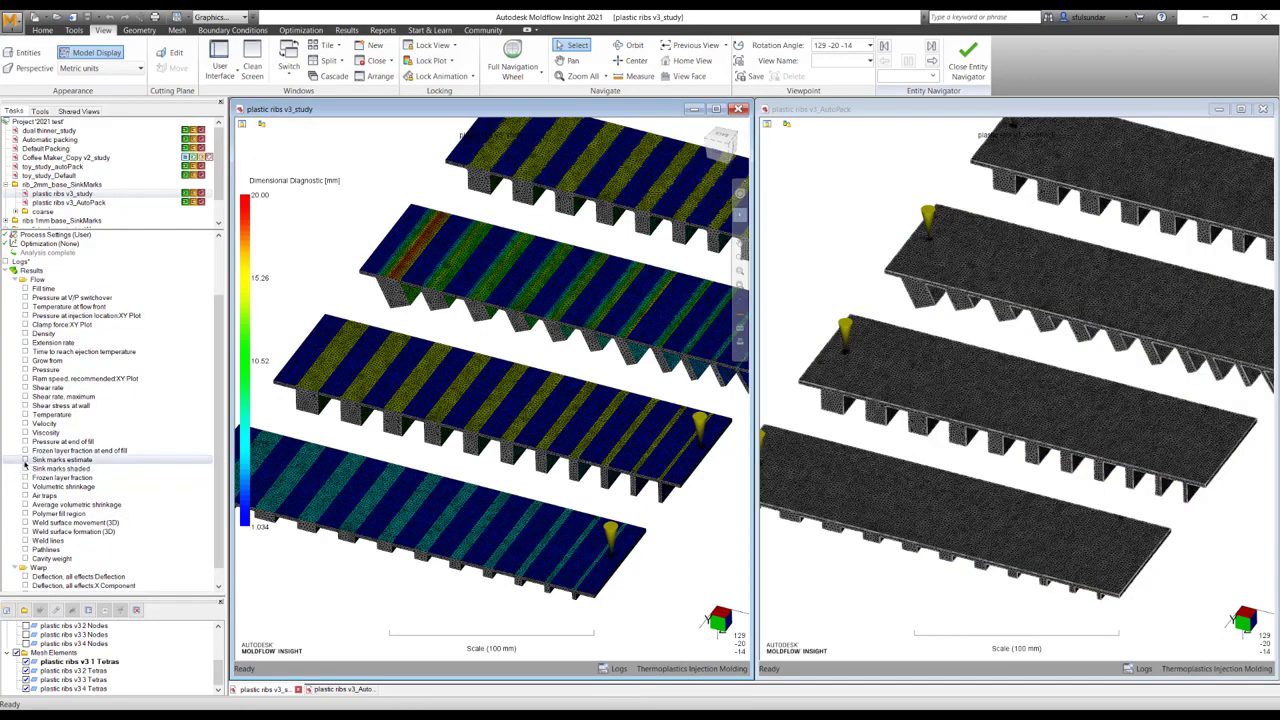
{"action": "left_click", "coordinate": [26, 461]}
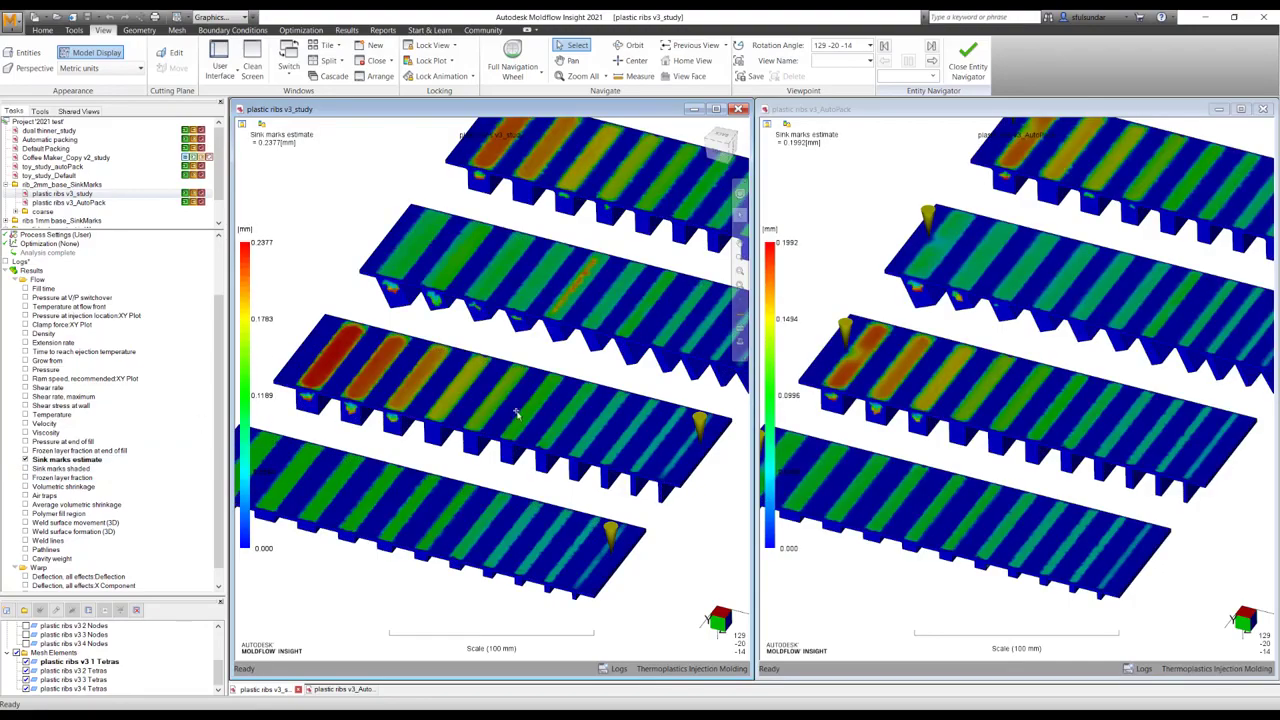
{"action": "middle_click_drag", "start_coordinate": [662, 376], "coordinate": [617, 400]}
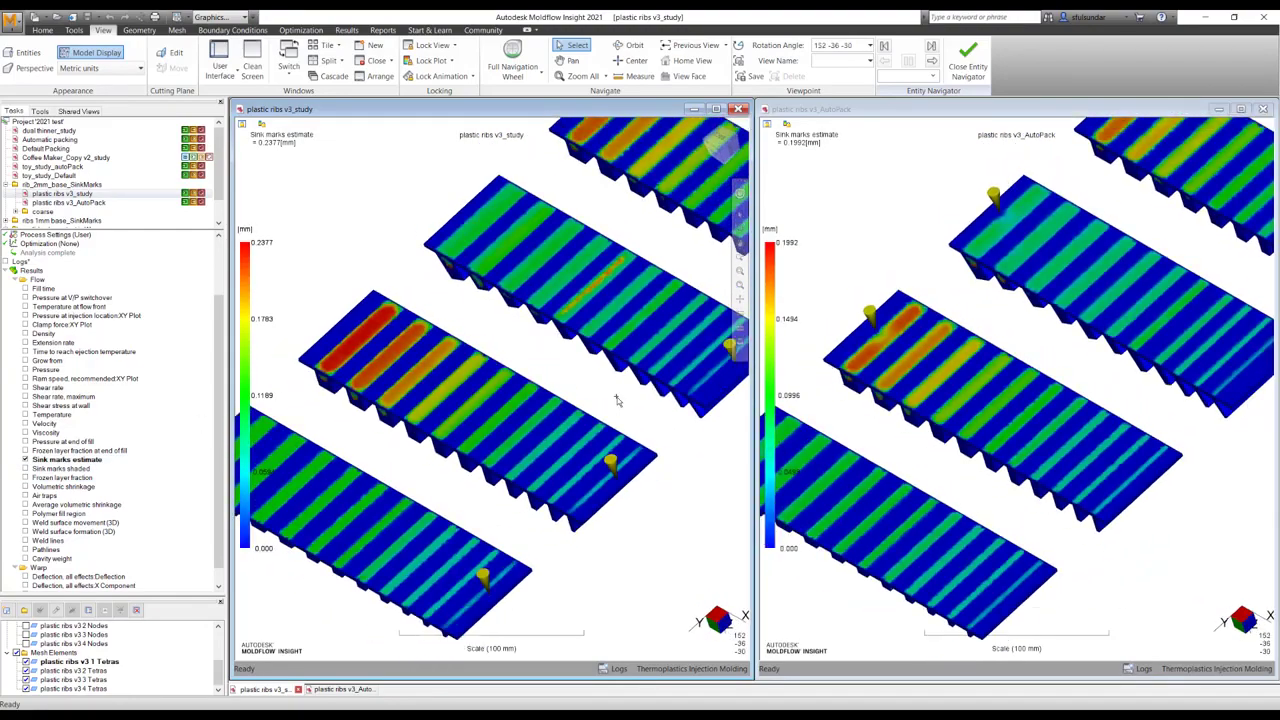
{"action": "scroll", "coordinate": [617, 400], "scroll_direction": "down", "scroll_amount": 2}
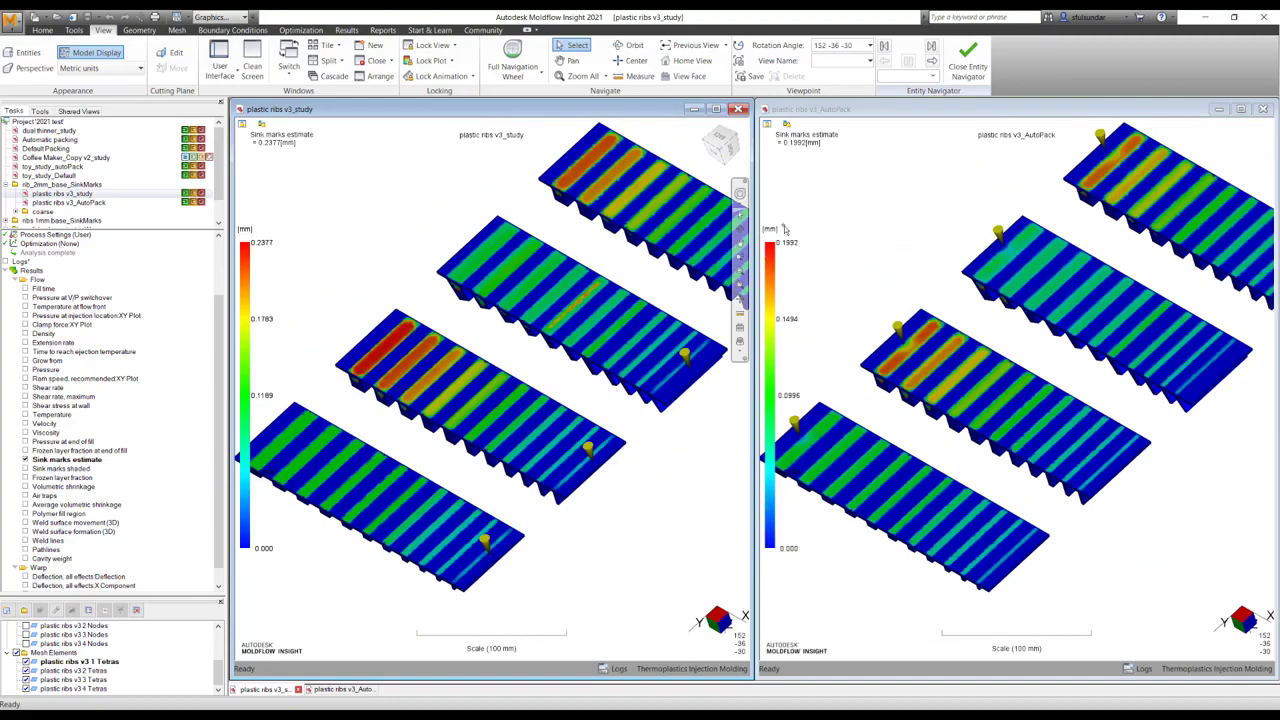
{"action": "middle_click_drag", "start_coordinate": [414, 390], "coordinate": [531, 356]}
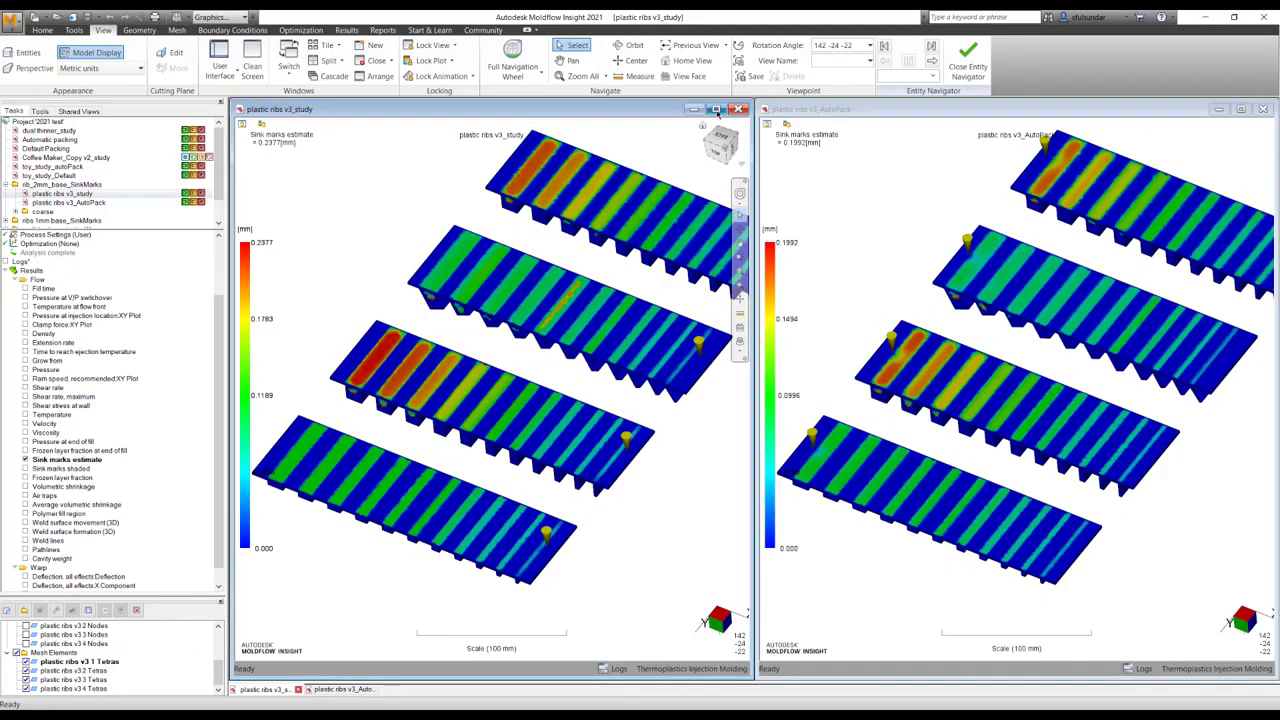
Step: Maximize the plastic ribs v3_study window and frame the ribbed plates to examine their sink marks estimate
{"action": "left_click", "coordinate": [716, 109]}
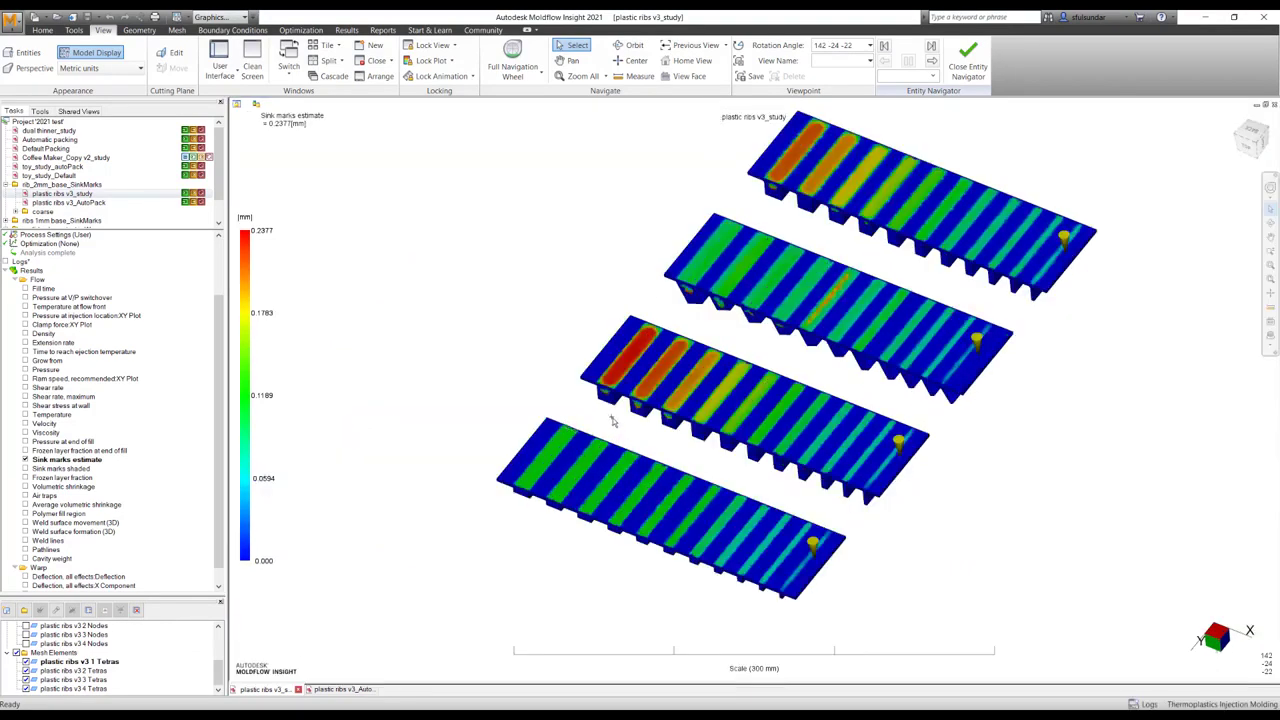
{"action": "scroll", "coordinate": [606, 390], "scroll_direction": "down", "scroll_amount": 2}
{"action": "mouse_move", "coordinate": [606, 390]}
{"action": "middle_mouse_down"}
{"action": "mouse_move", "coordinate": [602, 404]}
{"action": "mouse_move", "coordinate": [613, 372]}
{"action": "mouse_move", "coordinate": [616, 383]}
{"action": "middle_mouse_up"}
{"action": "scroll", "coordinate": [602, 404], "scroll_direction": "up", "scroll_amount": 3}
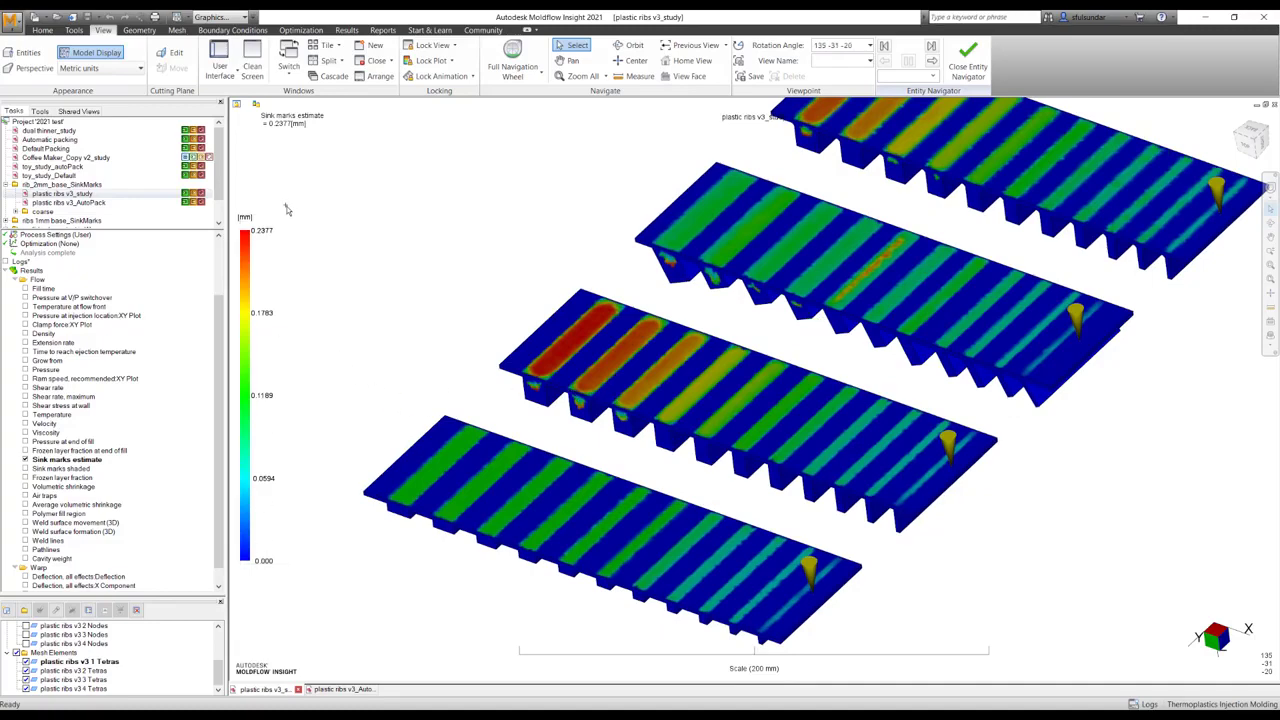
Step: Set the color map of the Sink marks estimate plot to Traffic Light in its plot properties
{"action": "right_click", "coordinate": [78, 461]}
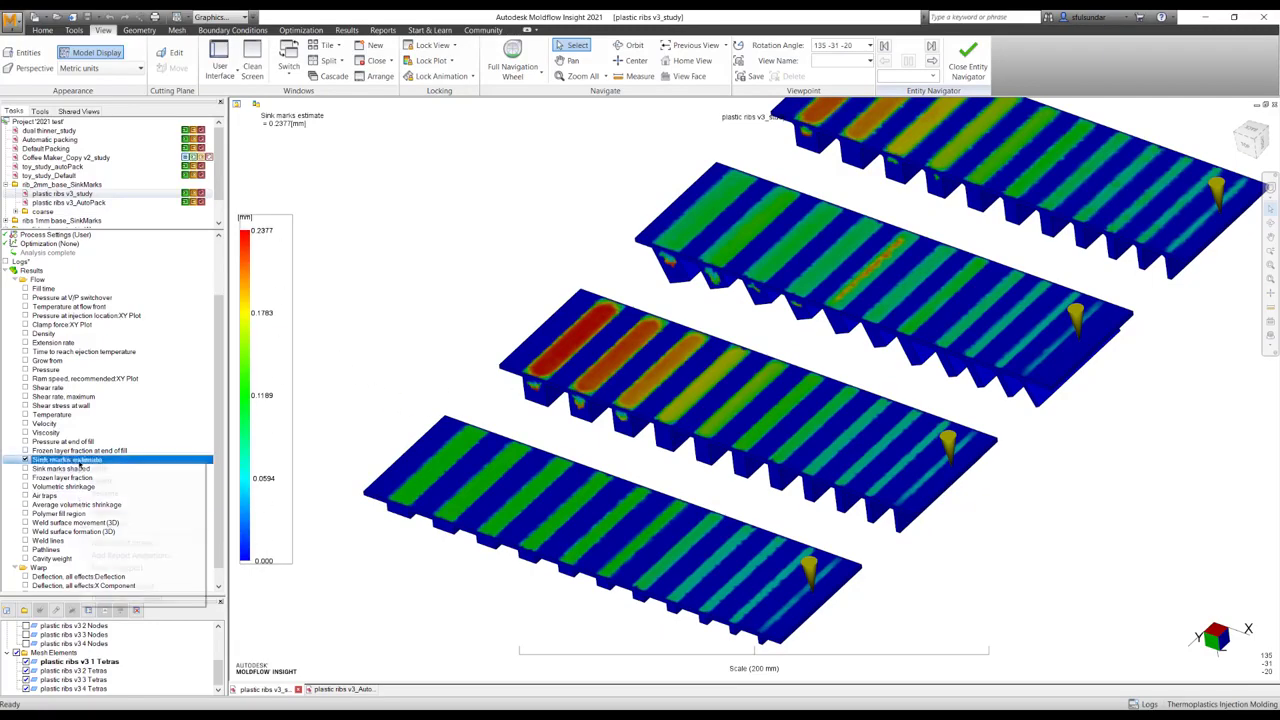
{"action": "left_click", "coordinate": [115, 513]}
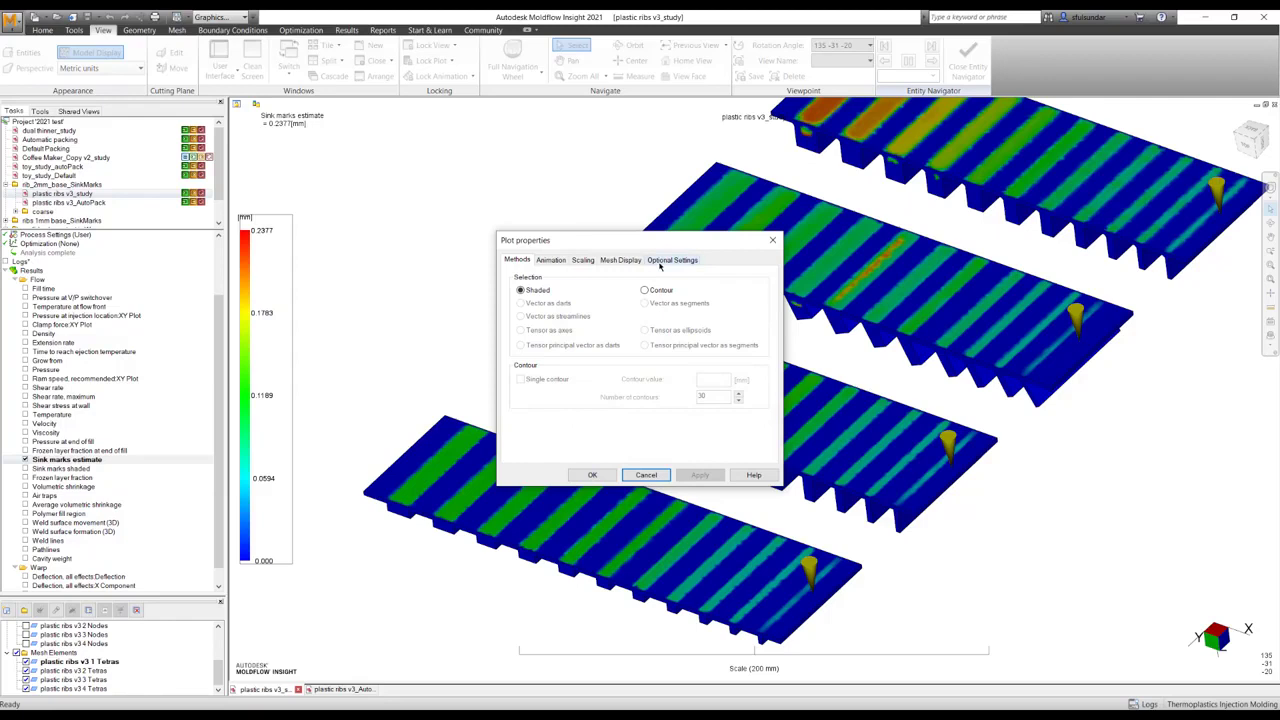
{"action": "left_click", "coordinate": [668, 264]}
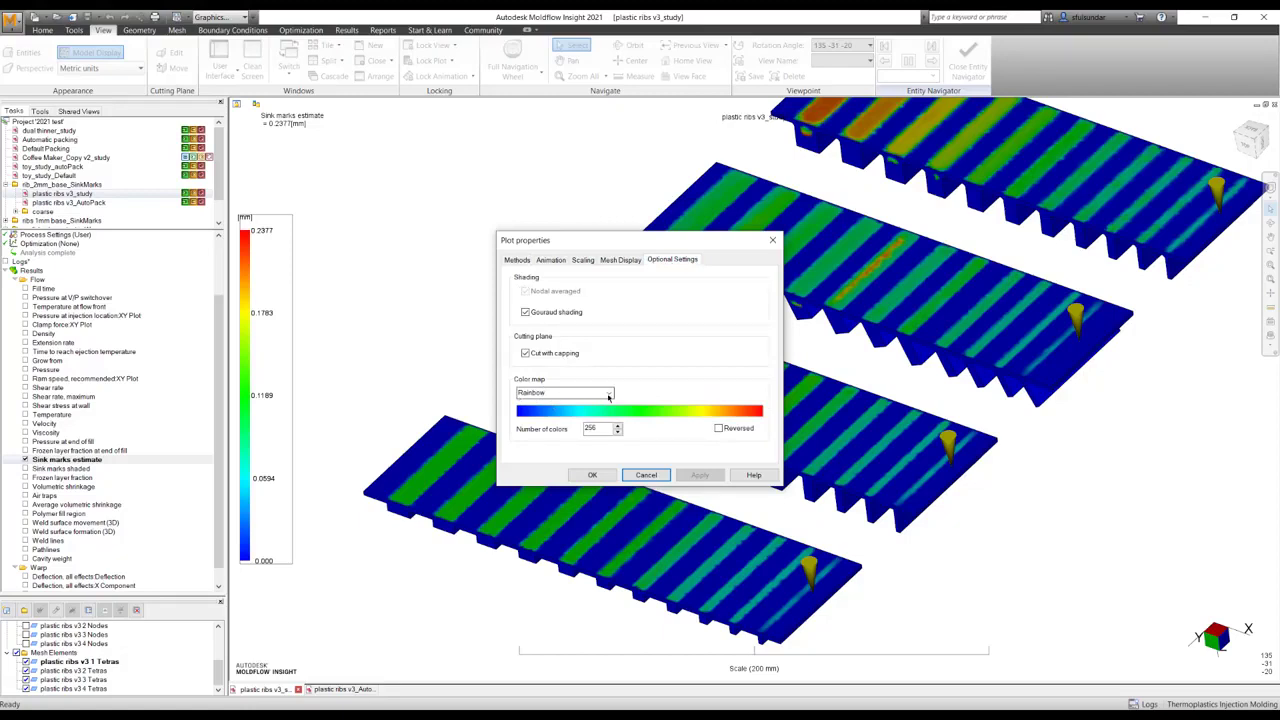
{"action": "left_click", "coordinate": [609, 393]}
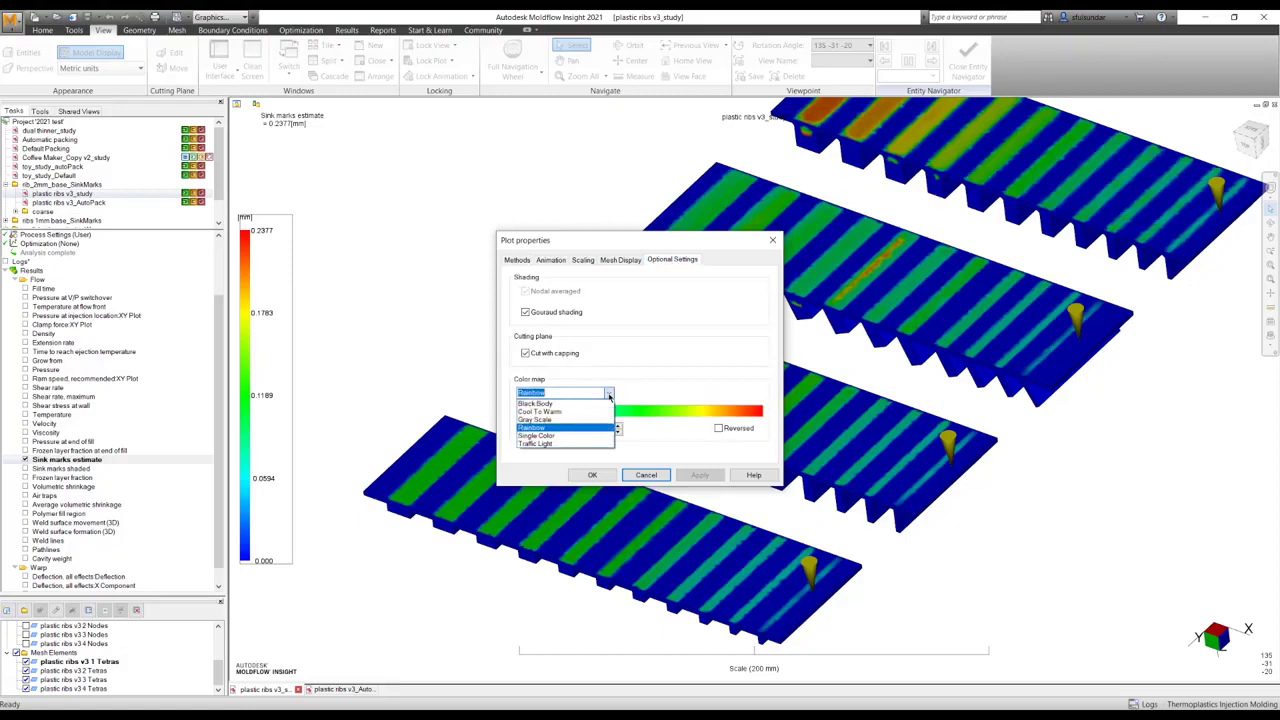
{"action": "left_click", "coordinate": [548, 445]}
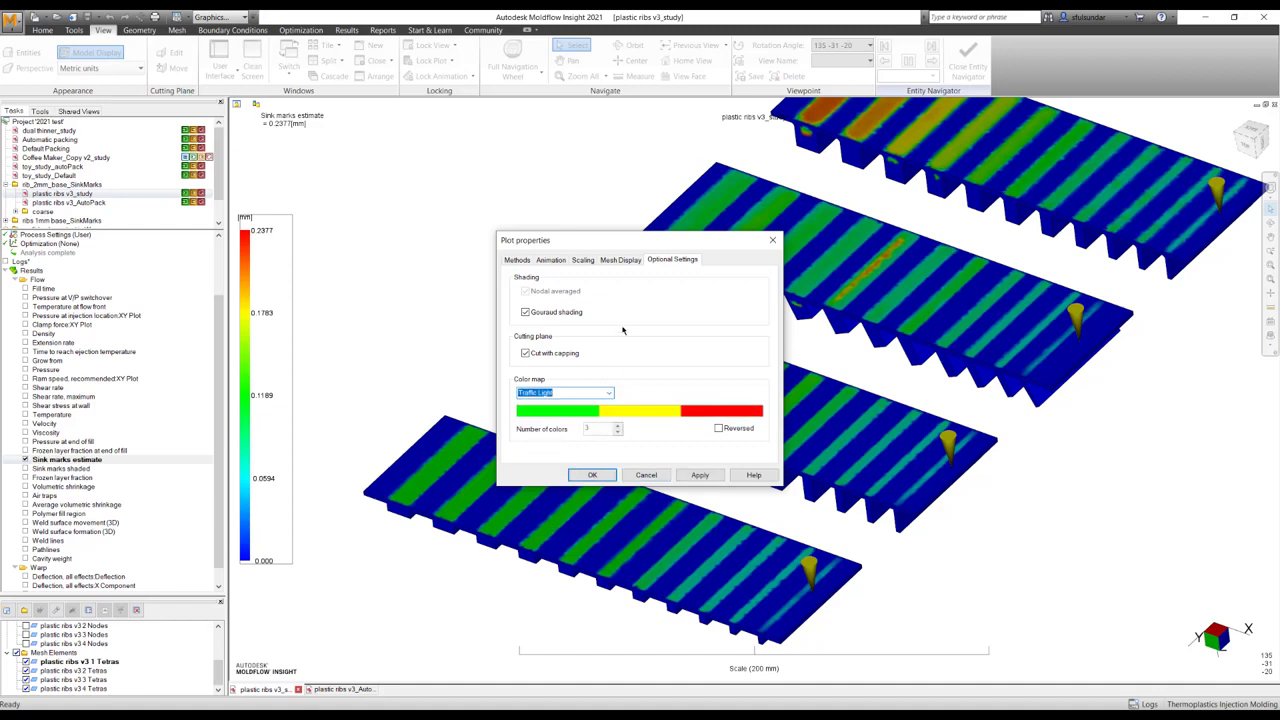
{"action": "left_click_drag", "start_coordinate": [628, 252], "coordinate": [392, 153]}
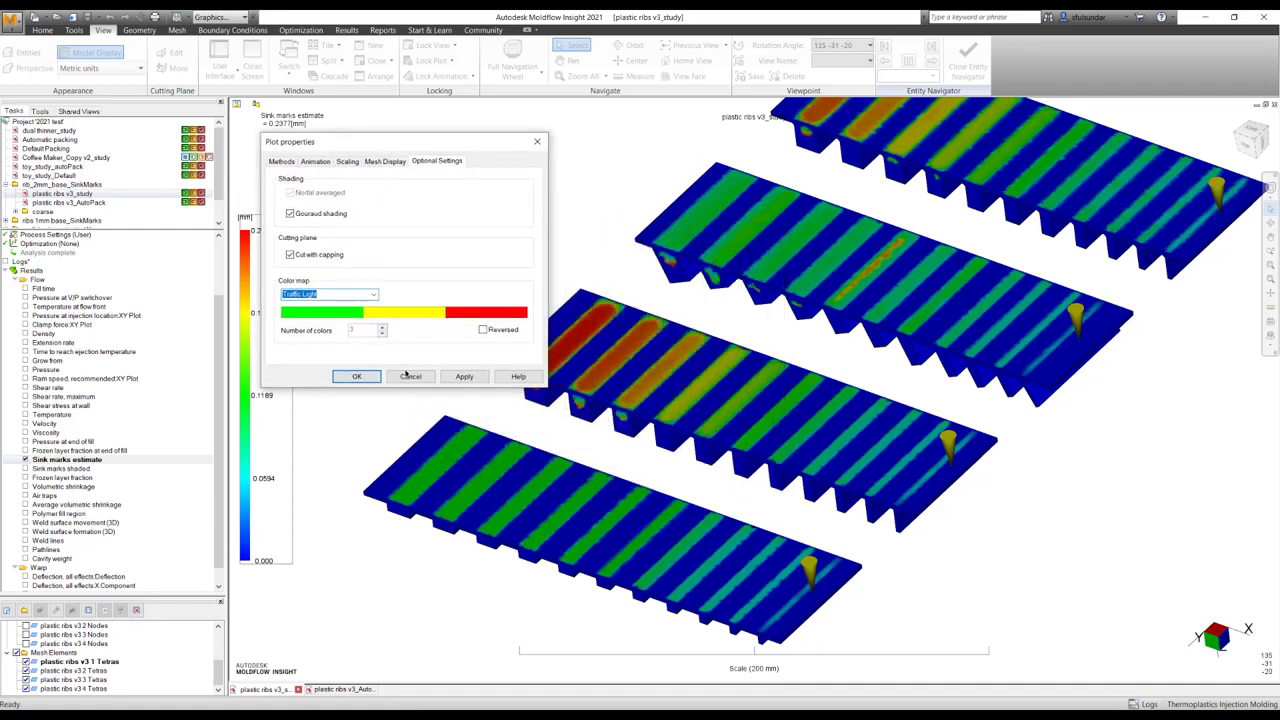
{"action": "left_click", "coordinate": [460, 378]}
{"action": "left_click", "coordinate": [356, 376]}
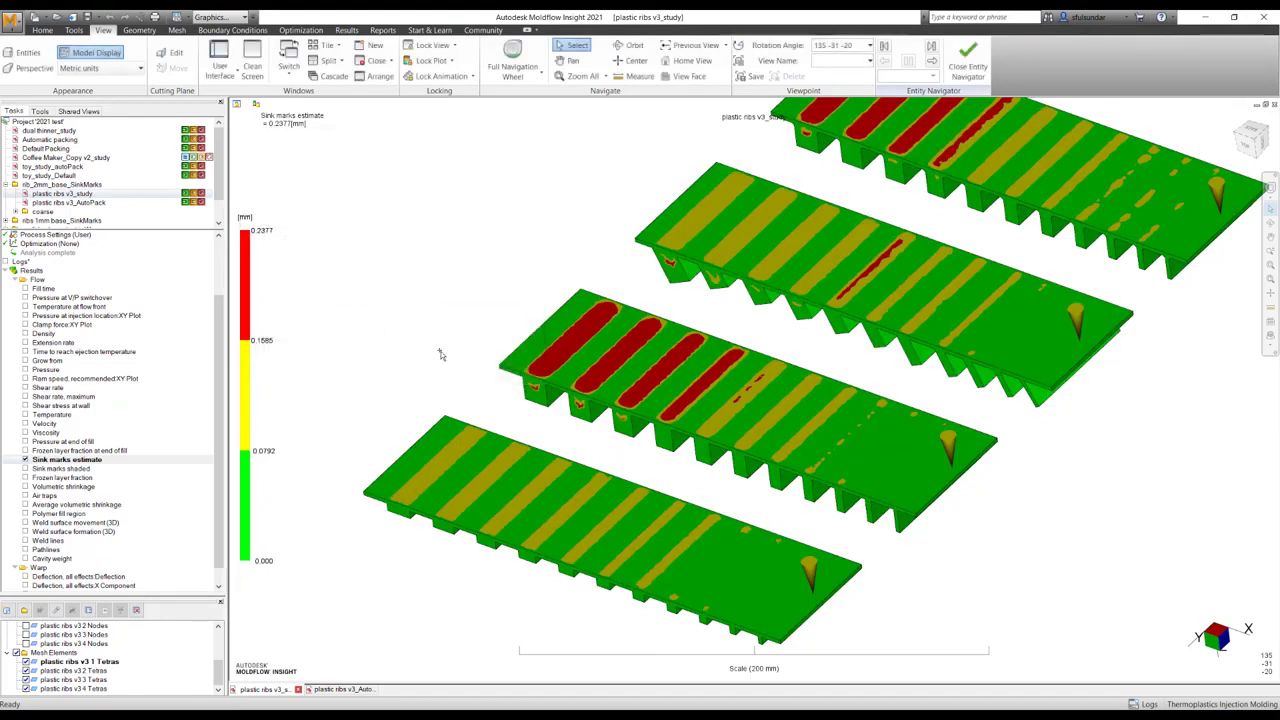
Step: Query the sink marks estimate at points on the plate with the deepest marks, over a rib and beside the ribs
{"action": "right_click", "coordinate": [539, 297]}
{"action": "left_click", "coordinate": [556, 313]}
{"action": "left_click", "coordinate": [568, 344]}
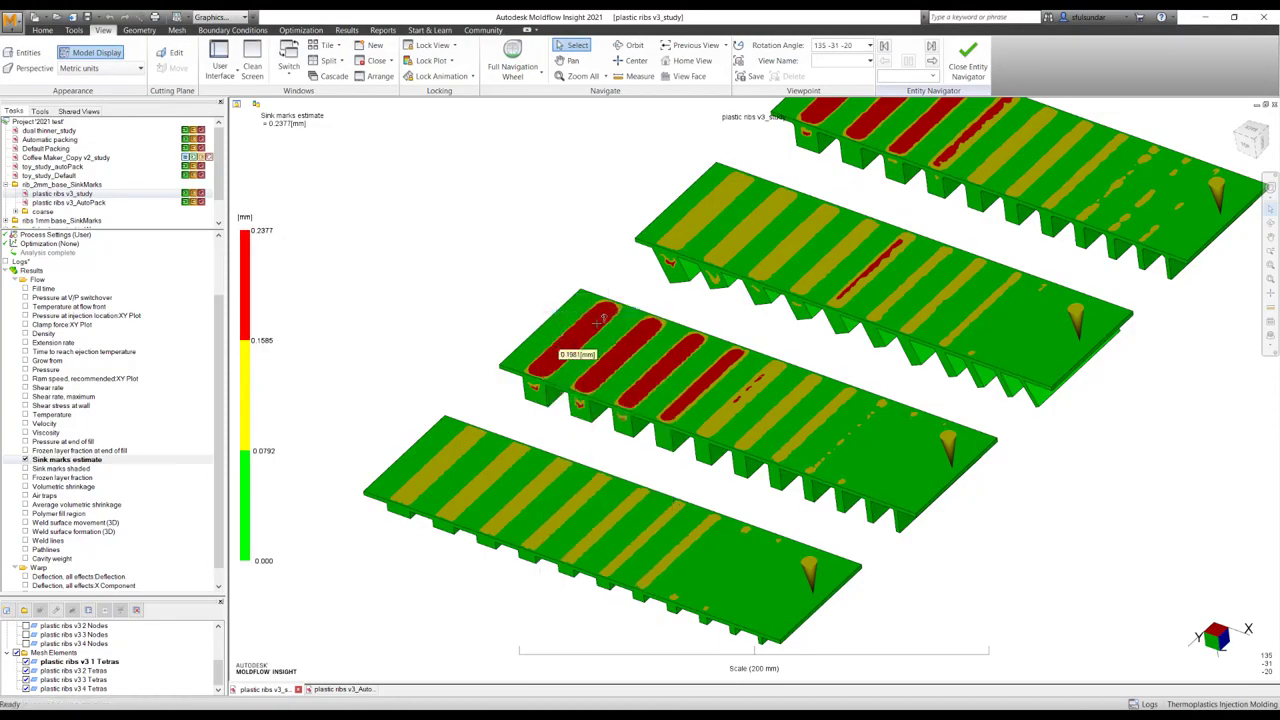
{"action": "left_click", "coordinate": [739, 432]}
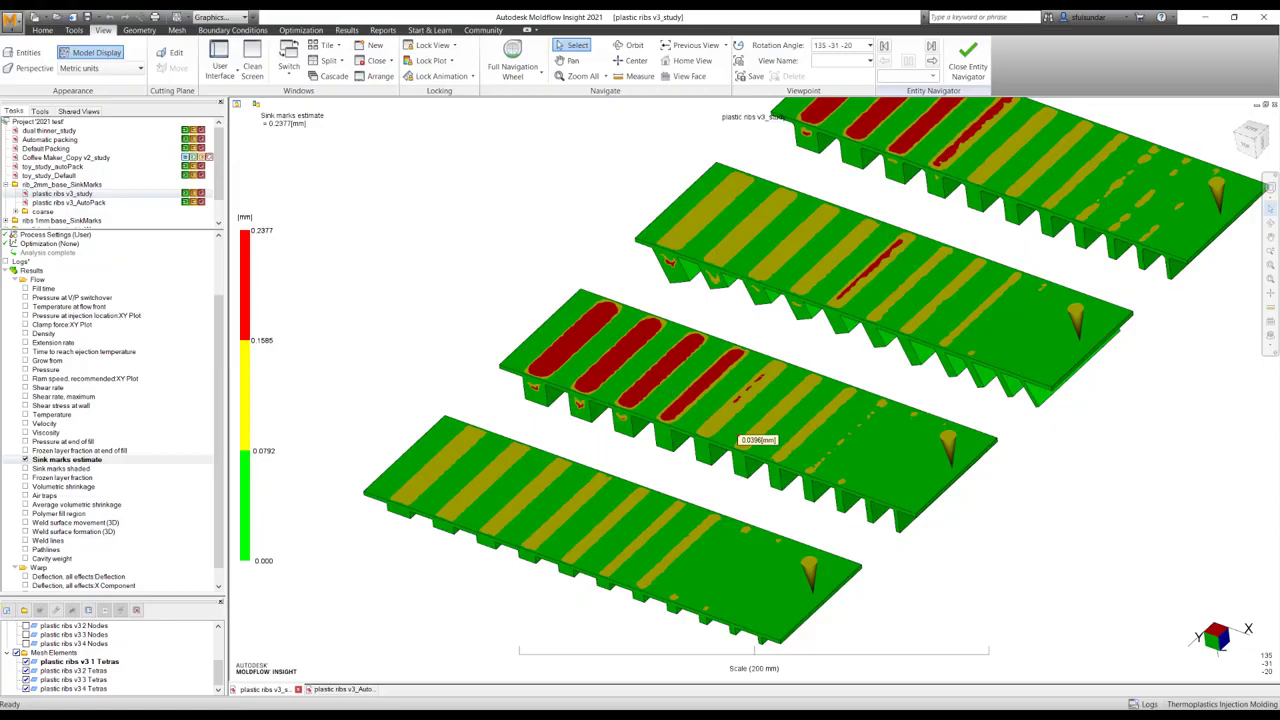
Step: Change the color map of the Sink marks estimate plot to Gray Scale and inspect the shaded ribs
{"action": "right_click", "coordinate": [92, 460]}
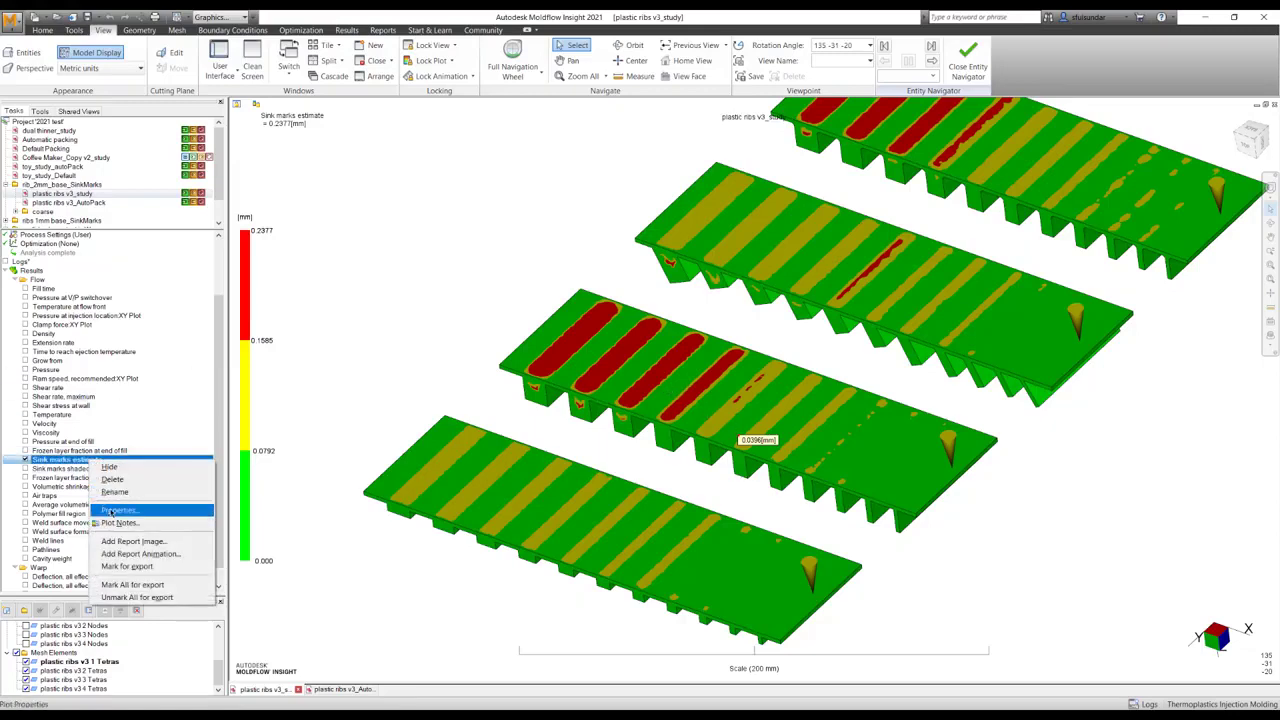
{"action": "left_click", "coordinate": [118, 510]}
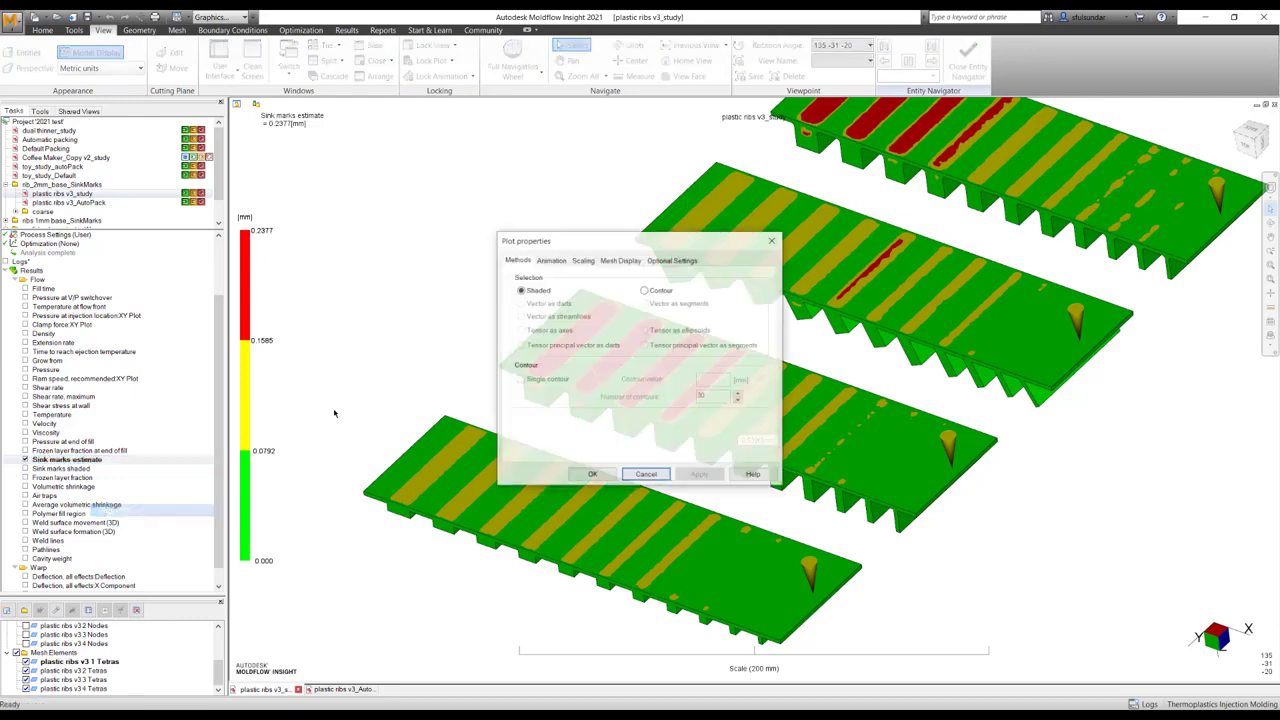
{"action": "left_click", "coordinate": [675, 262]}
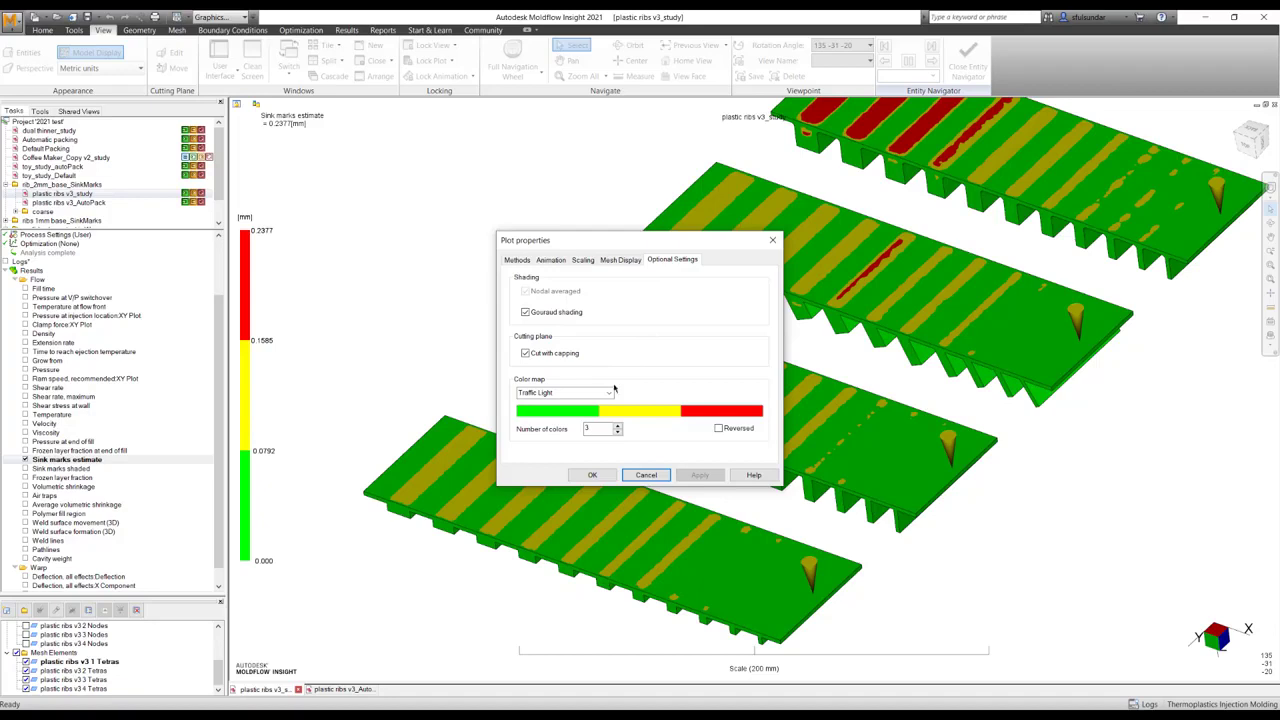
{"action": "left_click", "coordinate": [608, 392]}
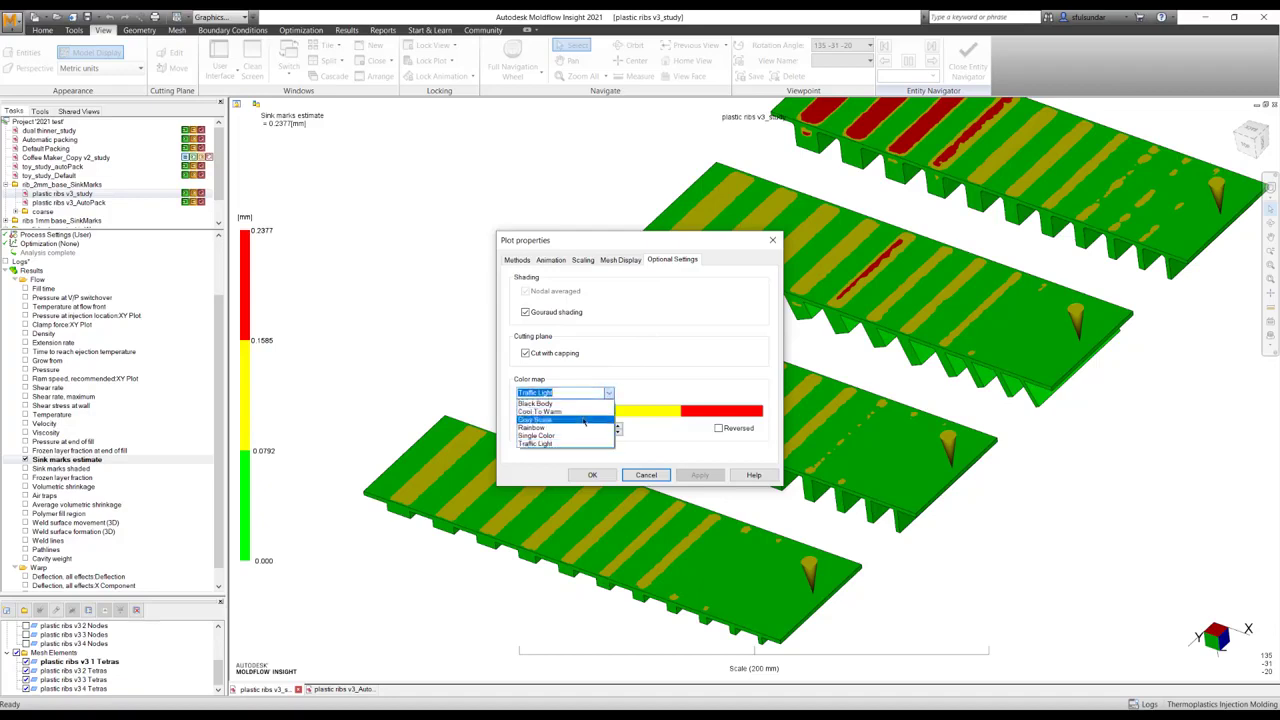
{"action": "left_click", "coordinate": [585, 421]}
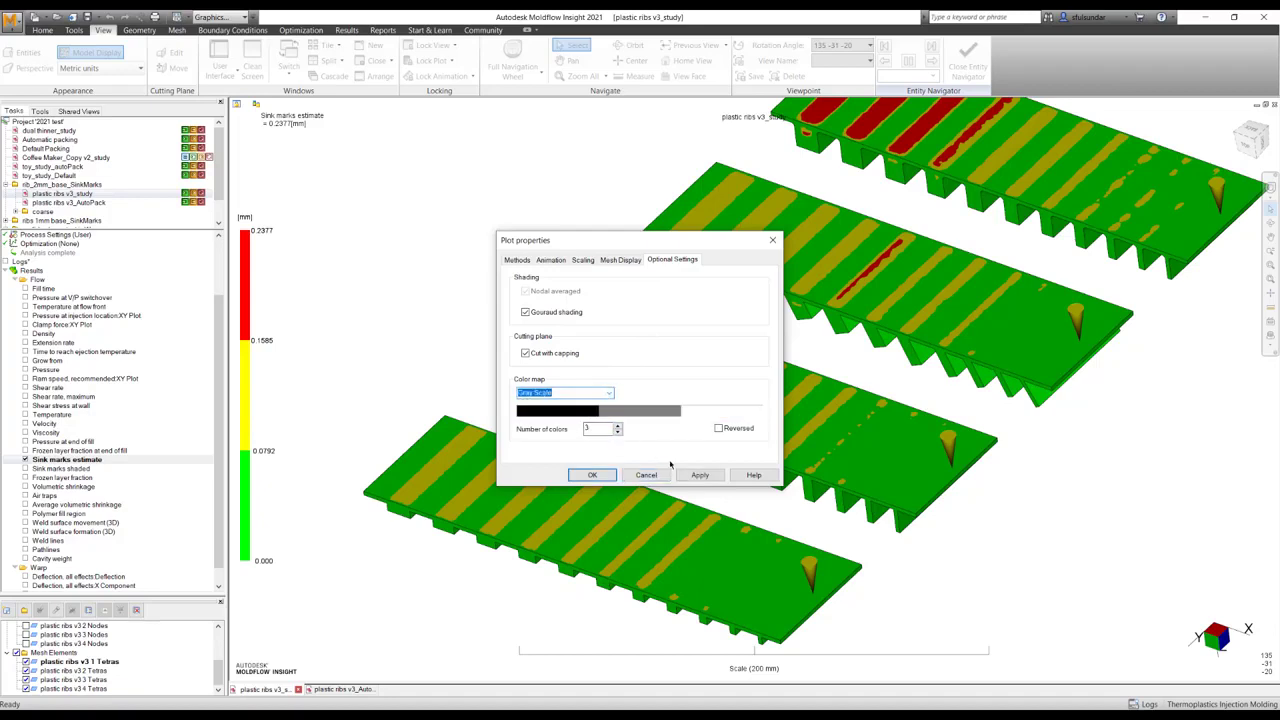
{"action": "left_click", "coordinate": [698, 476]}
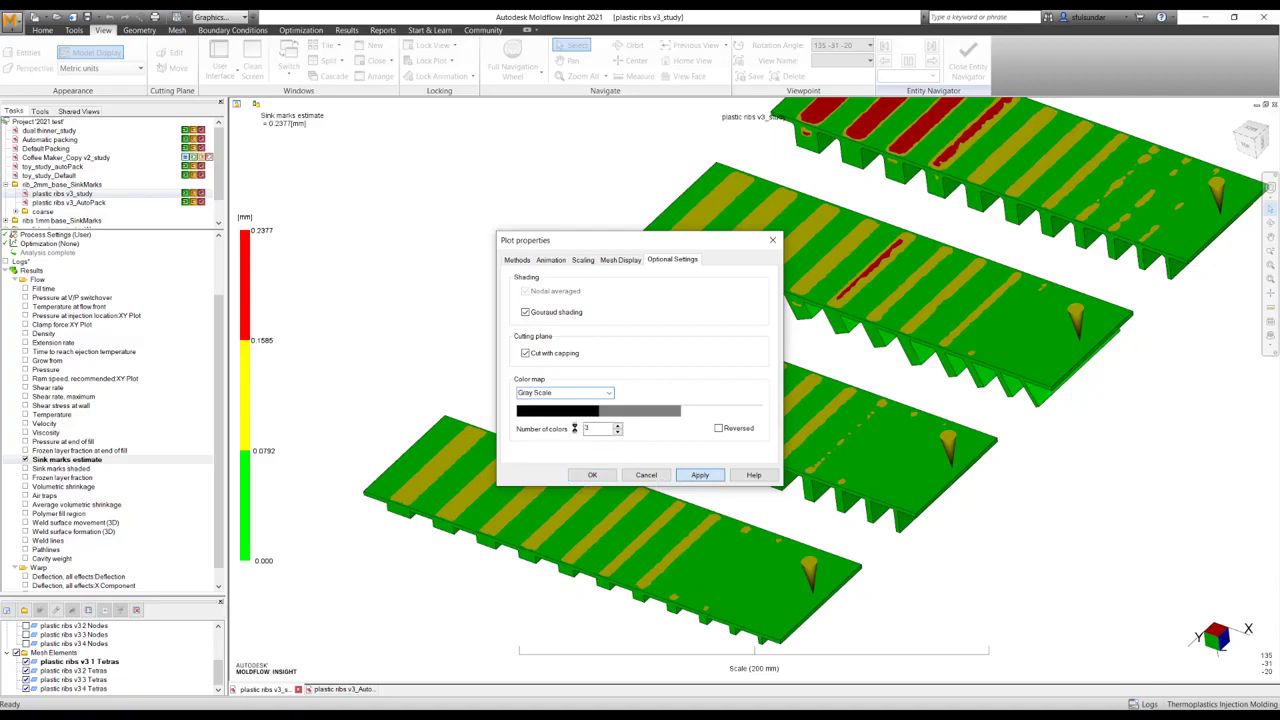
{"action": "double_click", "coordinate": [588, 429]}
{"action": "key", "text": "Return"}
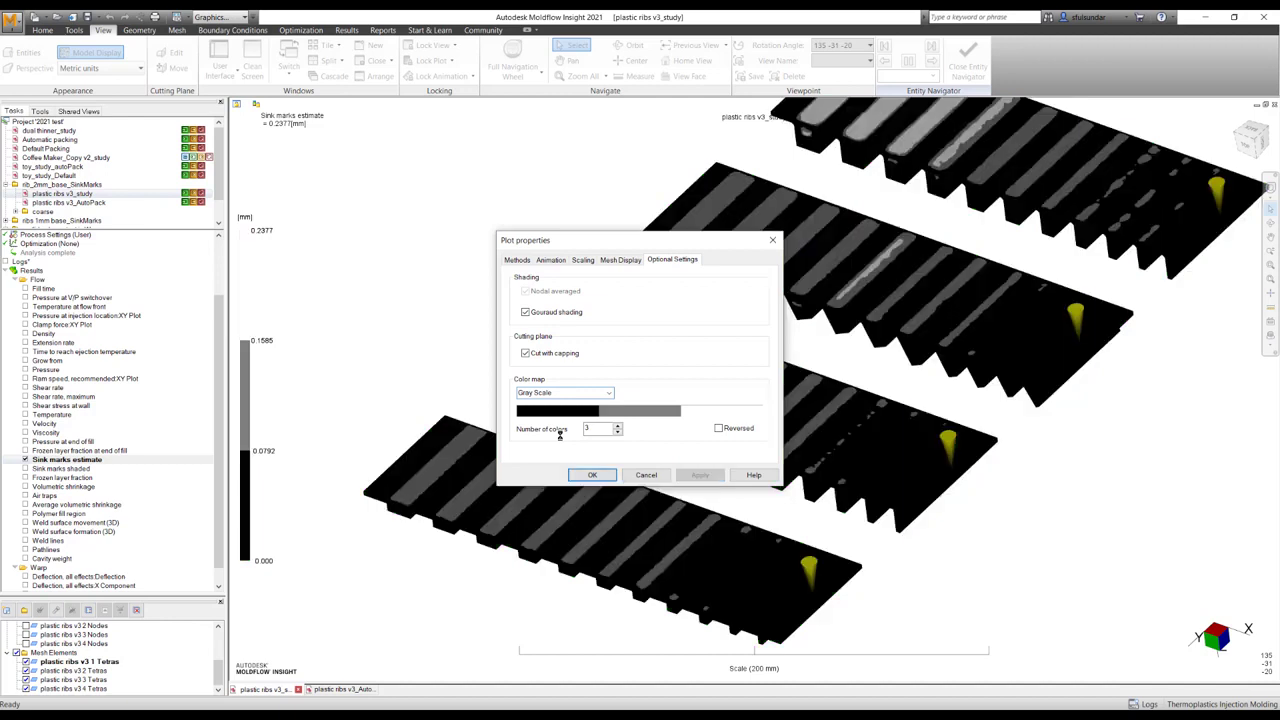
{"action": "left_click", "coordinate": [592, 475]}
{"action": "middle_click_drag", "start_coordinate": [642, 414], "coordinate": [605, 437]}
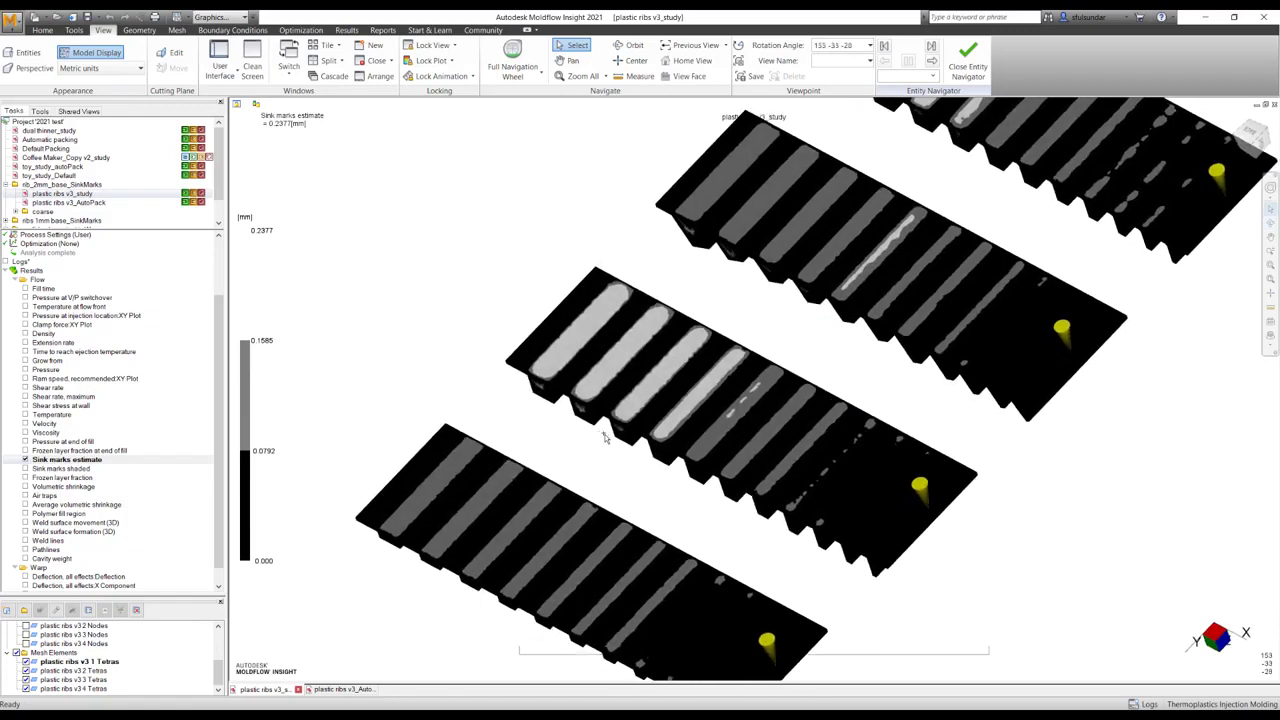
Step: Set the number of colors of the Gray Scale sink marks plot to 256 and view the plates from another angle
{"action": "right_click", "coordinate": [102, 461]}
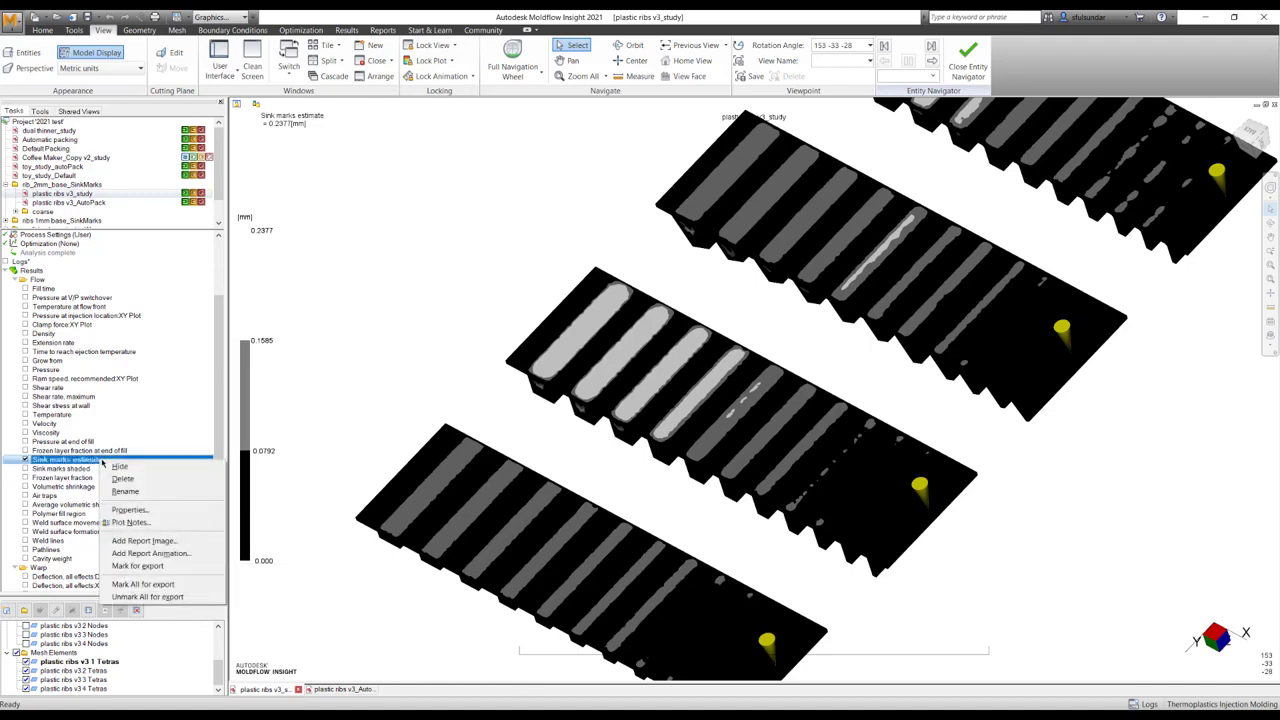
{"action": "left_click", "coordinate": [130, 510]}
{"action": "left_click", "coordinate": [676, 261]}
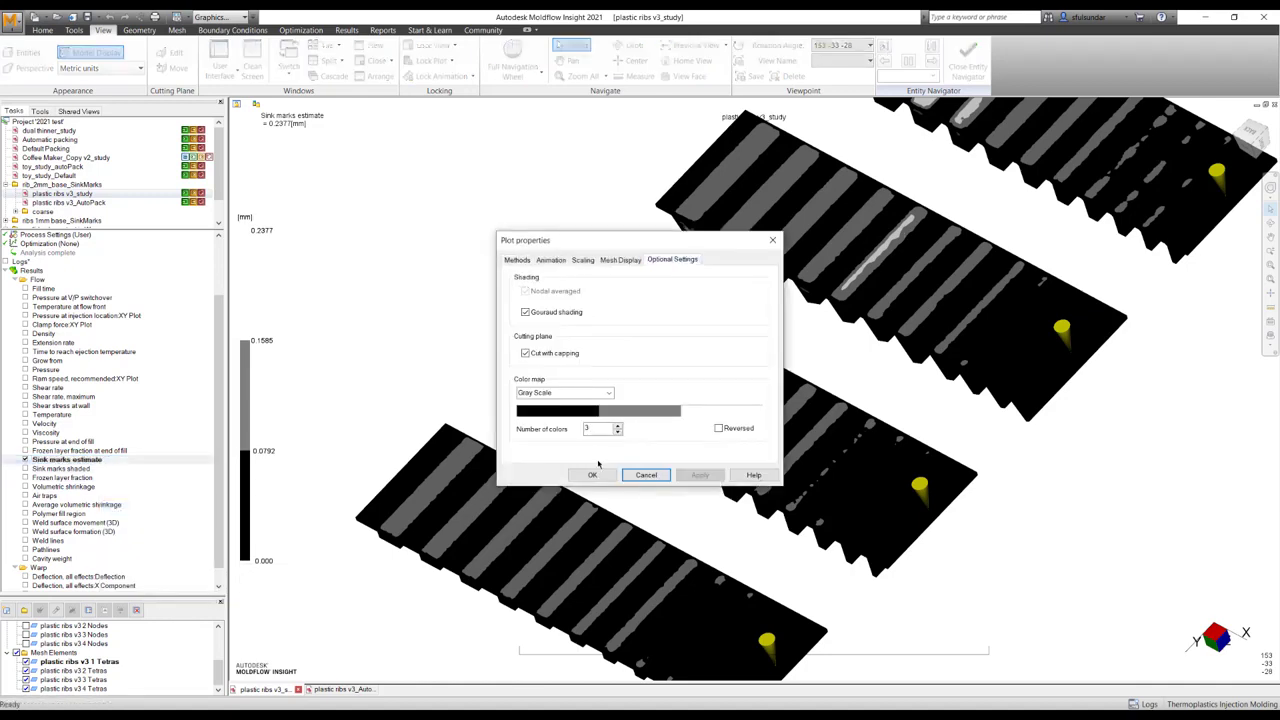
{"action": "double_click", "coordinate": [590, 428]}
{"action": "type", "text": "256"}
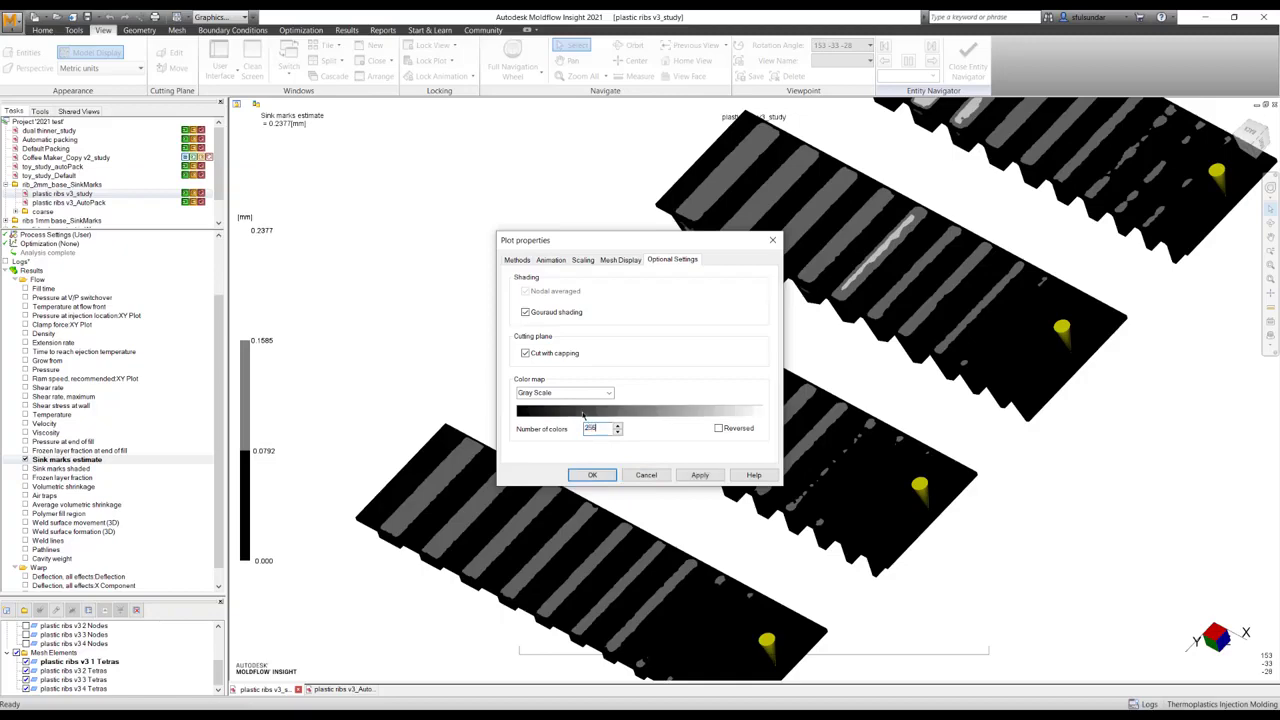
{"action": "left_click", "coordinate": [700, 475]}
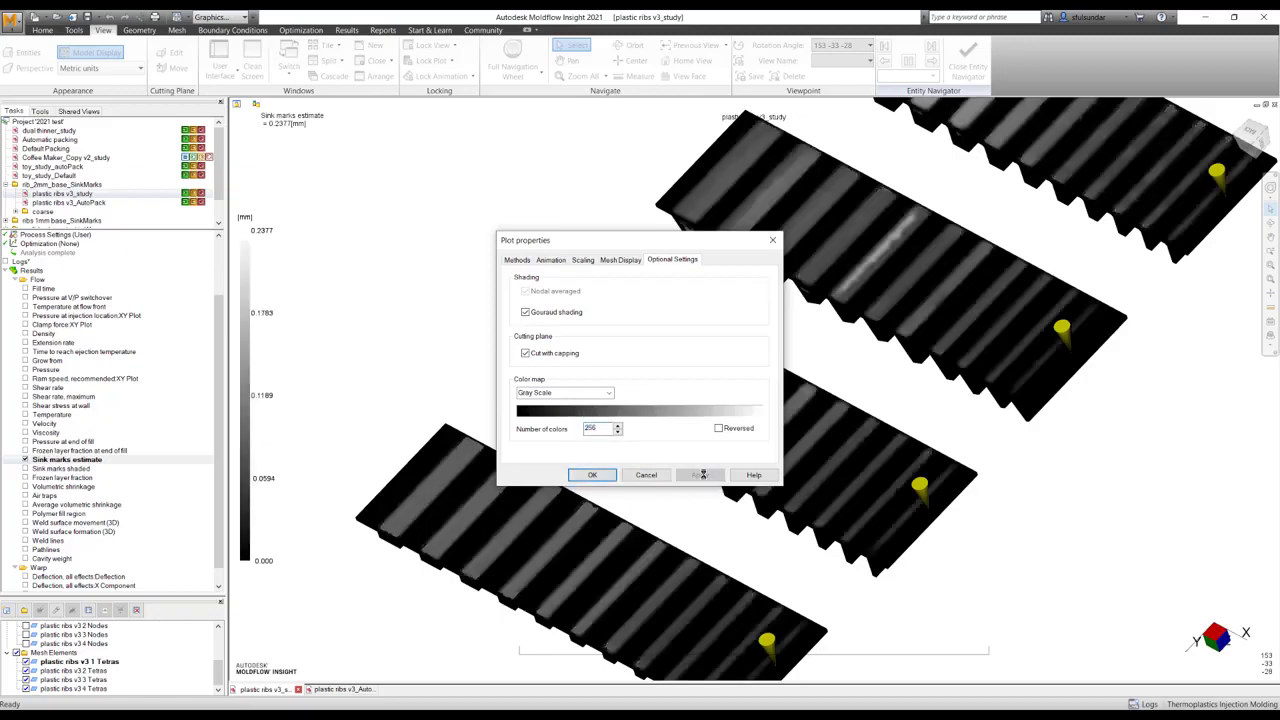
{"action": "left_click", "coordinate": [611, 478]}
{"action": "mouse_move", "coordinate": [672, 450]}
{"action": "middle_mouse_down"}
{"action": "mouse_move", "coordinate": [683, 371]}
{"action": "mouse_move", "coordinate": [491, 374]}
{"action": "mouse_move", "coordinate": [380, 430]}
{"action": "mouse_move", "coordinate": [366, 486]}
{"action": "mouse_move", "coordinate": [369, 500]}
{"action": "mouse_move", "coordinate": [734, 458]}
{"action": "mouse_move", "coordinate": [718, 490]}
{"action": "mouse_move", "coordinate": [690, 486]}
{"action": "middle_mouse_up"}
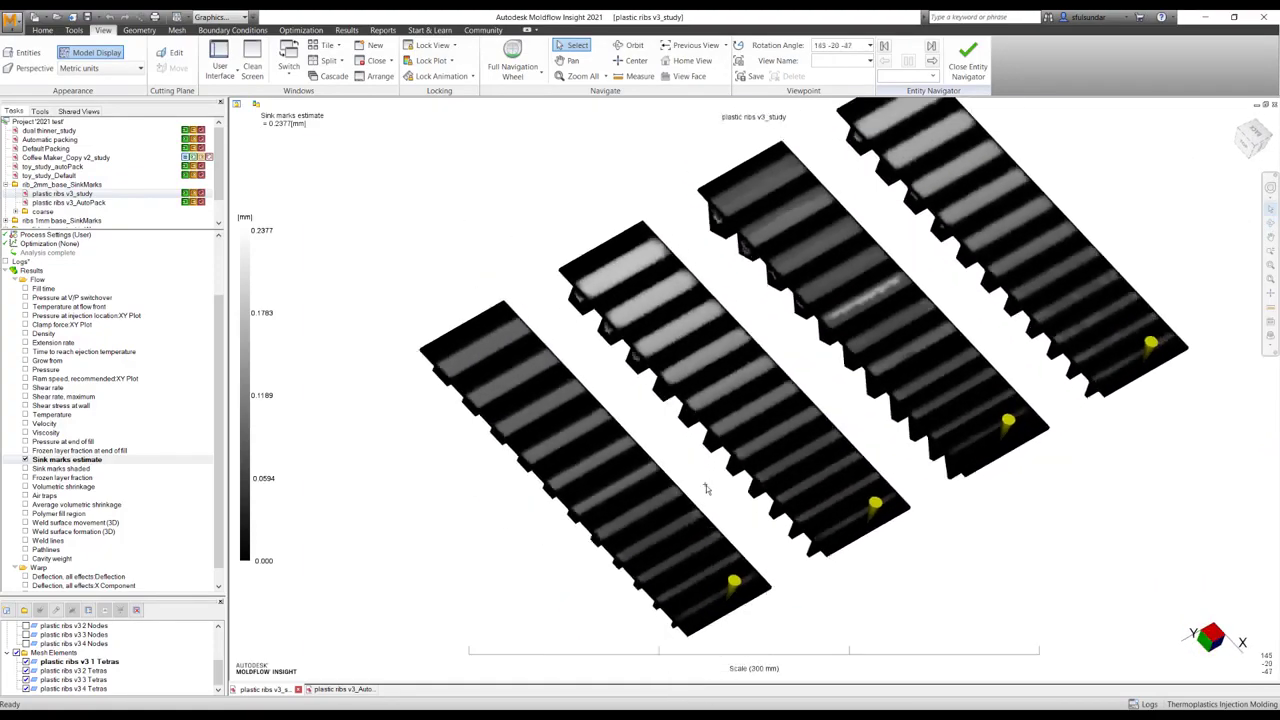